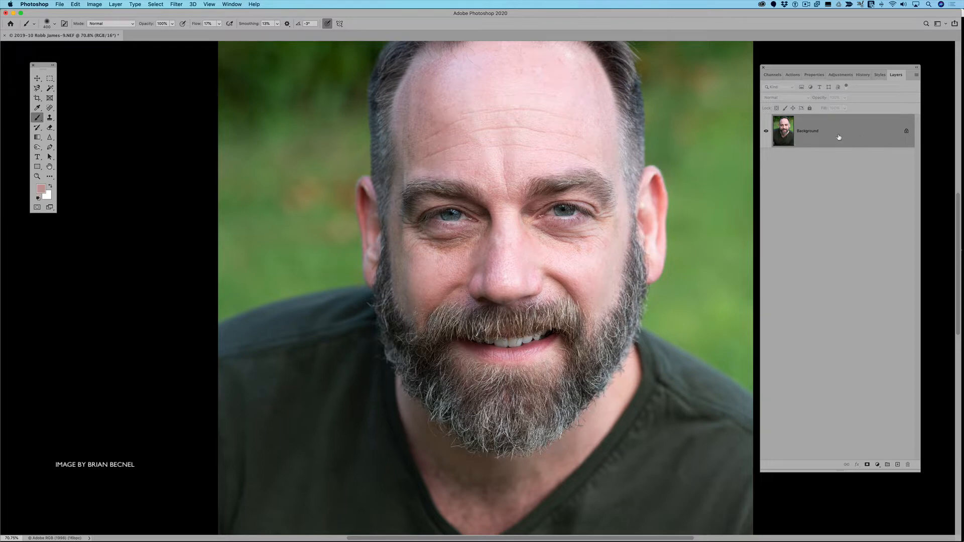
Duplicate the Background layer and apply a High Pass filter with a radius of about 5 pixels to the copy.
drag(838, 137, 839, 137)
key(super+j)
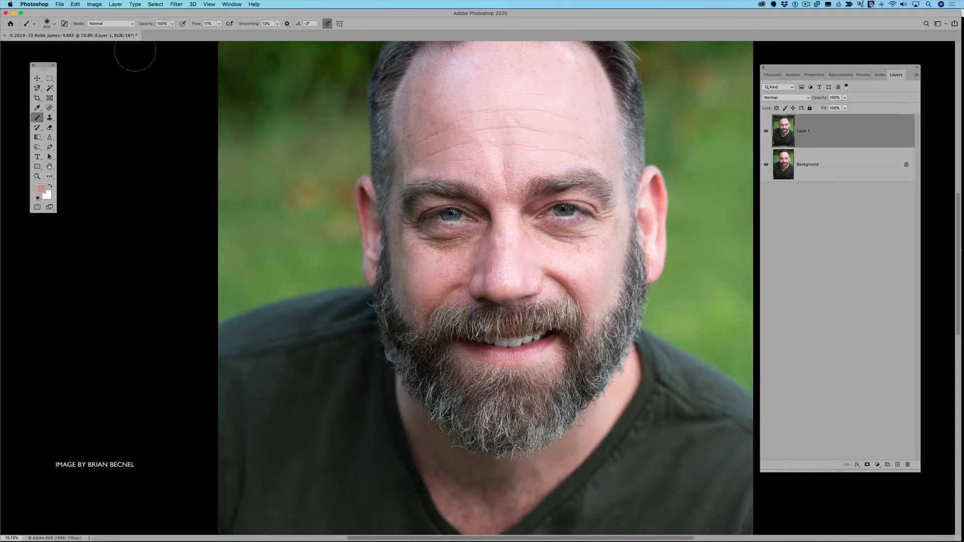
click(176, 5)
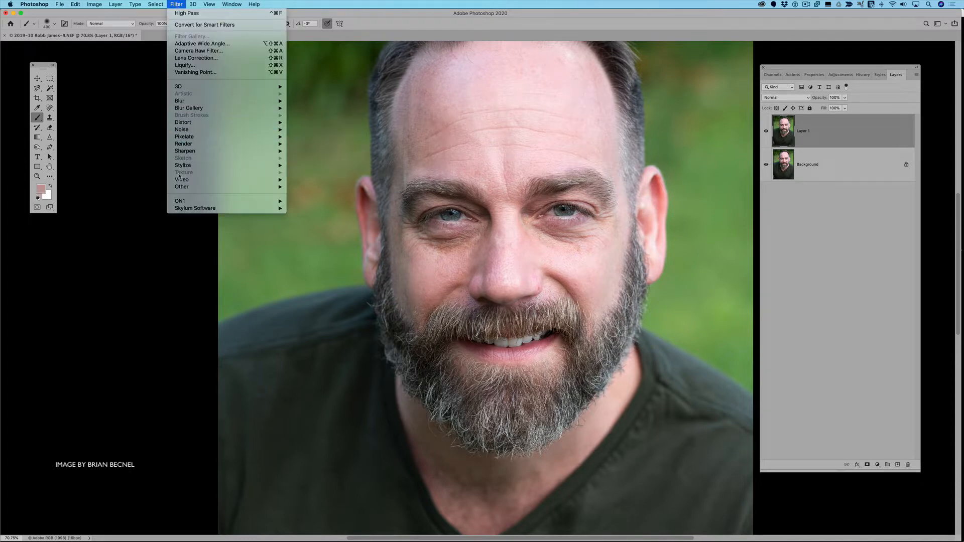
mouse_move(183, 187)
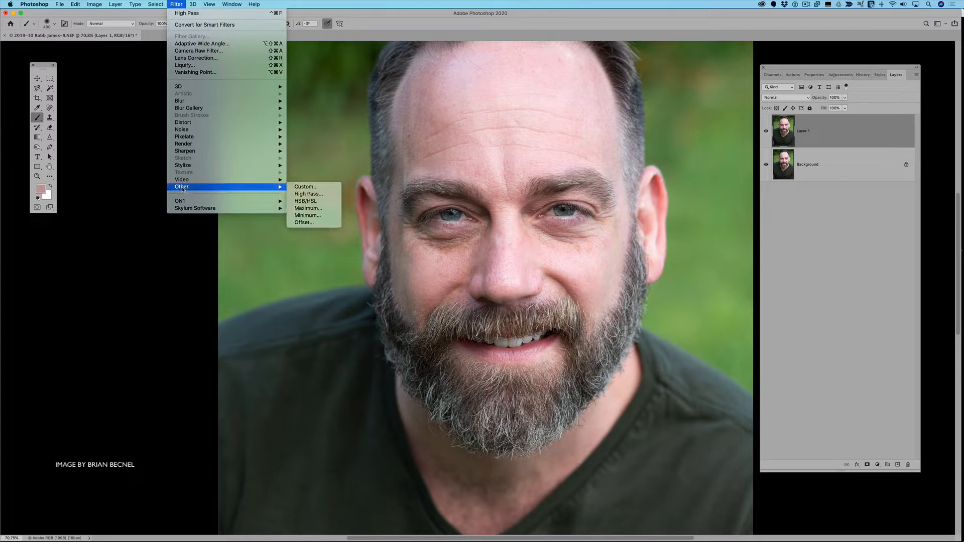
click(304, 195)
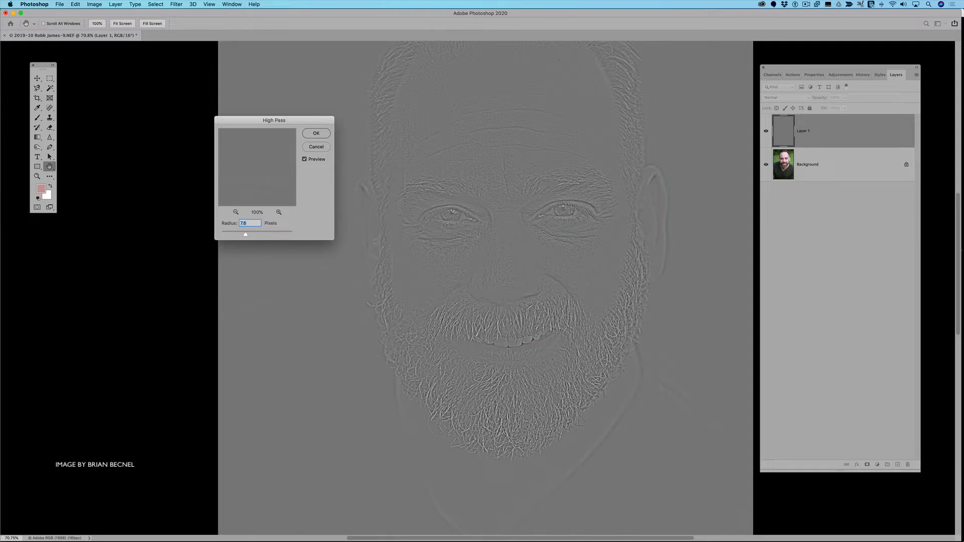
drag(245, 235, 272, 239)
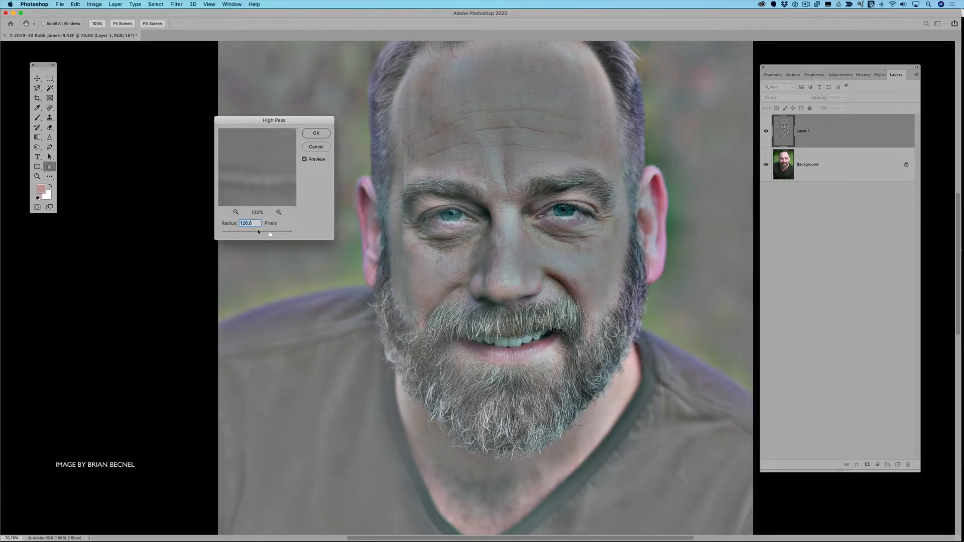
mouse_move(243, 234)
mouse_down()
mouse_move(219, 234)
mouse_move(242, 235)
mouse_up()
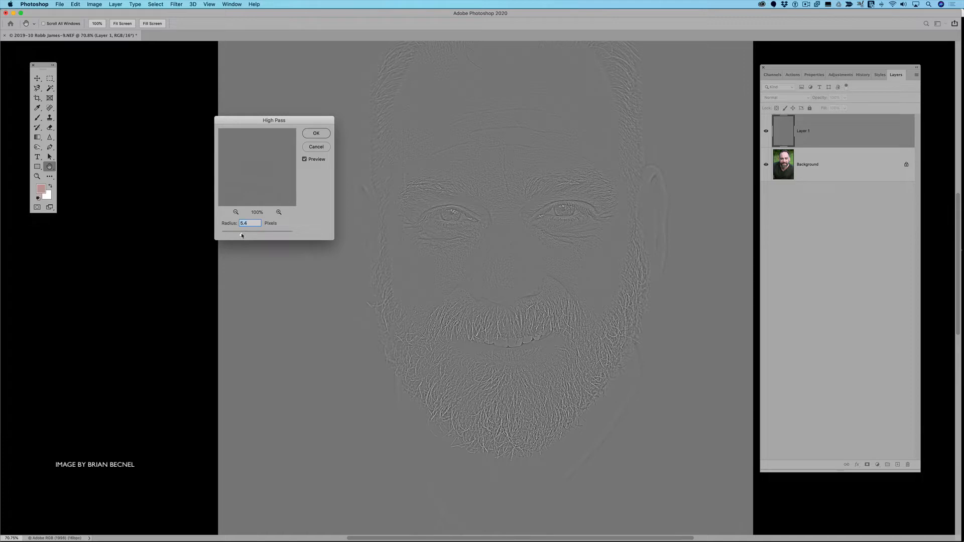
drag(241, 235, 241, 235)
click(317, 134)
key(b)
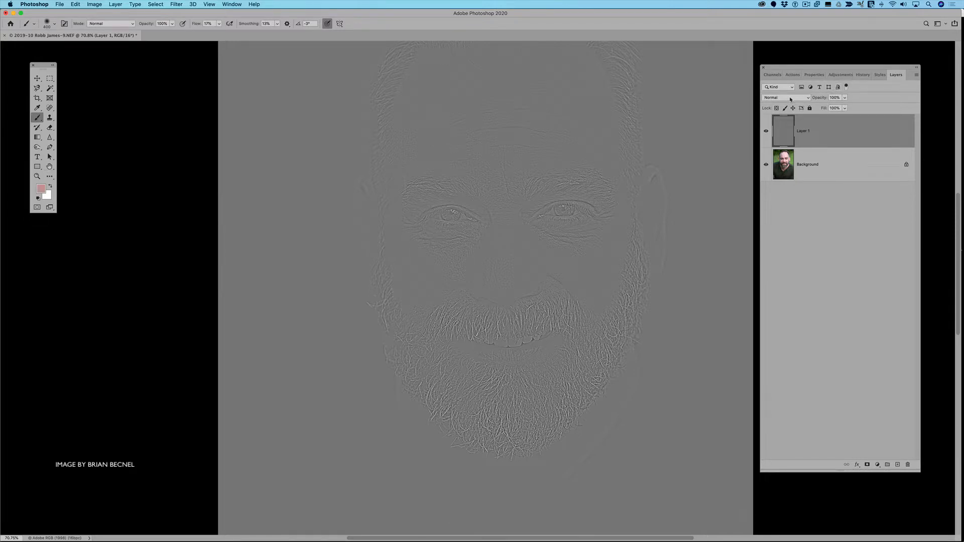
Set the high-pass layer's blend mode to Overlay and add an empty layer directly above the Background.
click(791, 100)
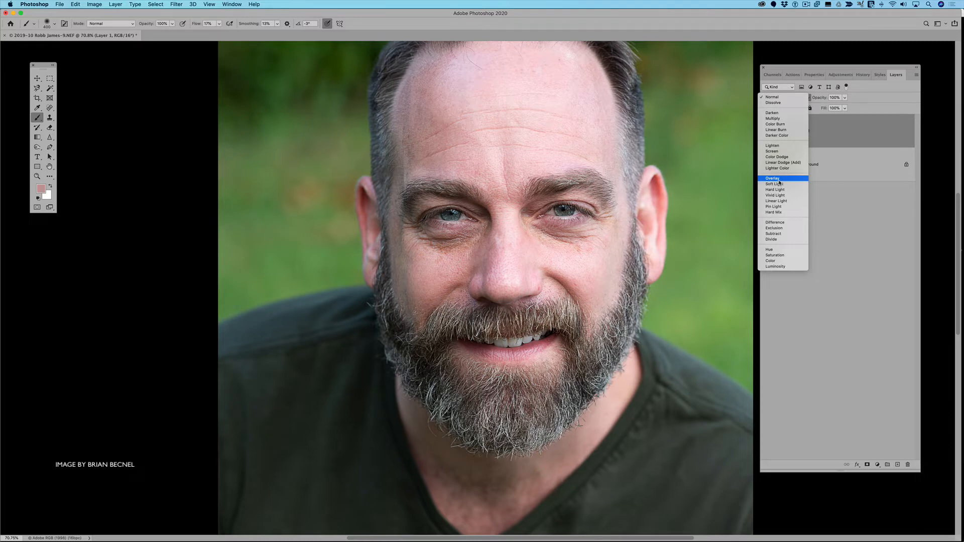
click(779, 182)
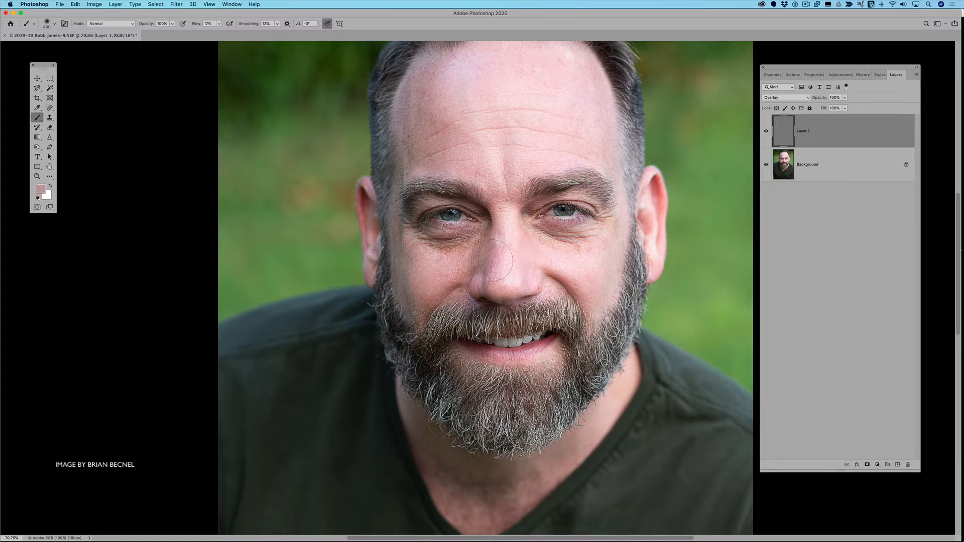
click(813, 160)
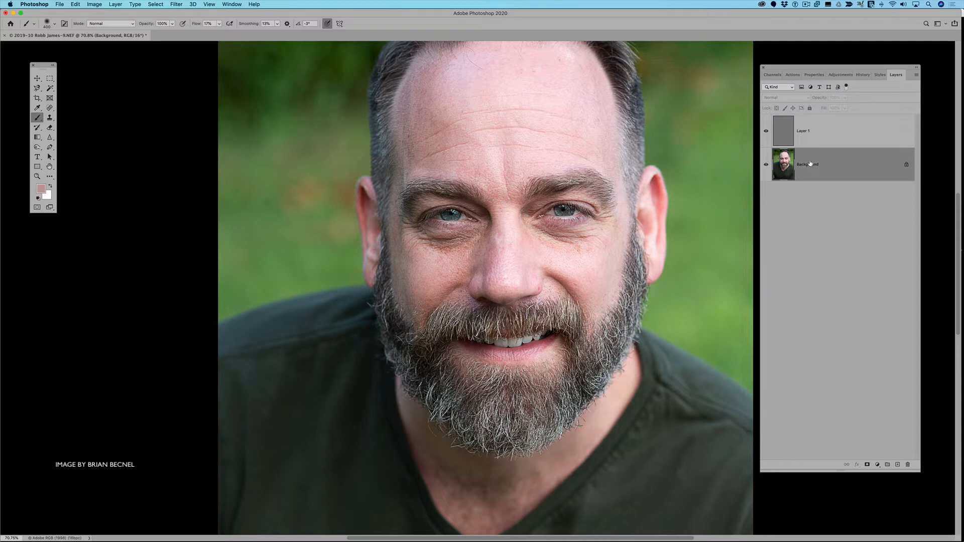
click(898, 465)
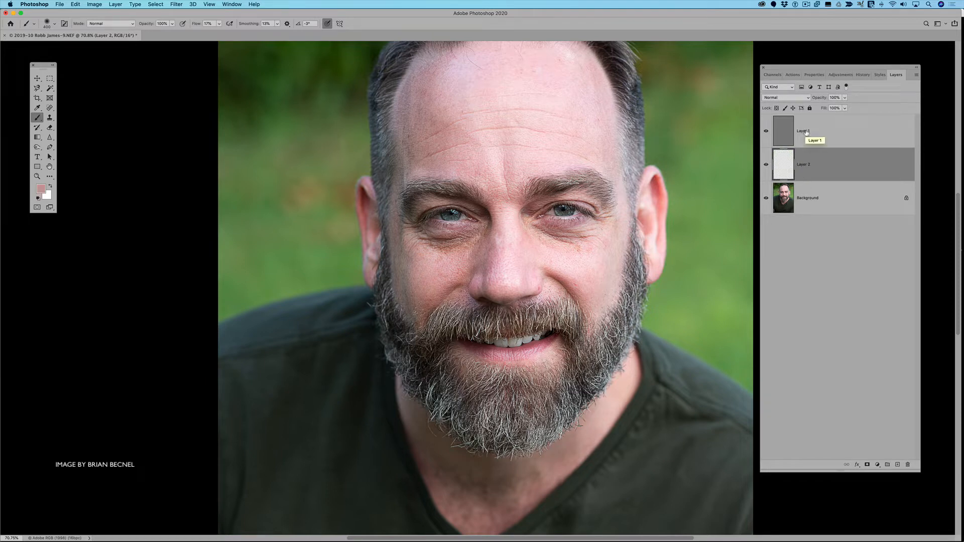
Clip the high-pass layer to the empty layer beneath it and make that empty layer active.
click(772, 131)
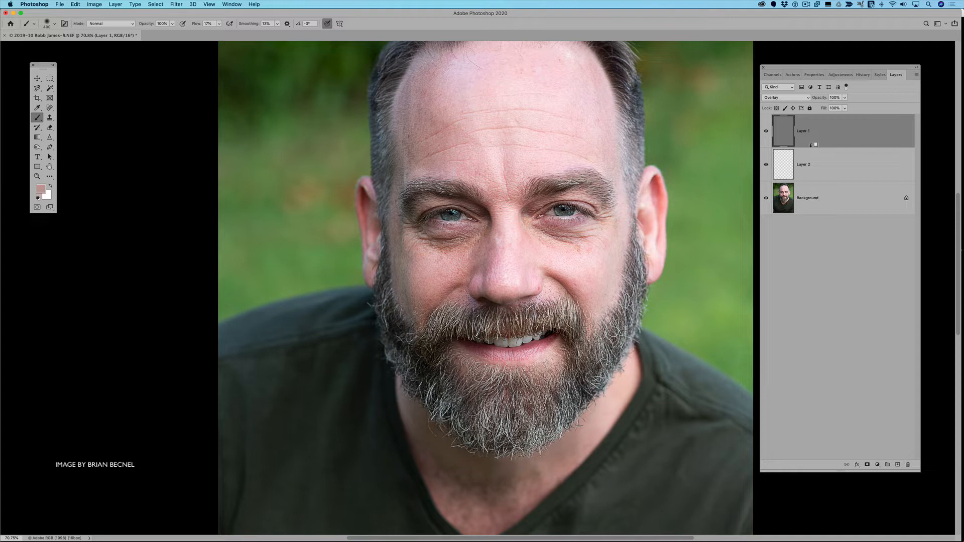
alt+click(811, 145)
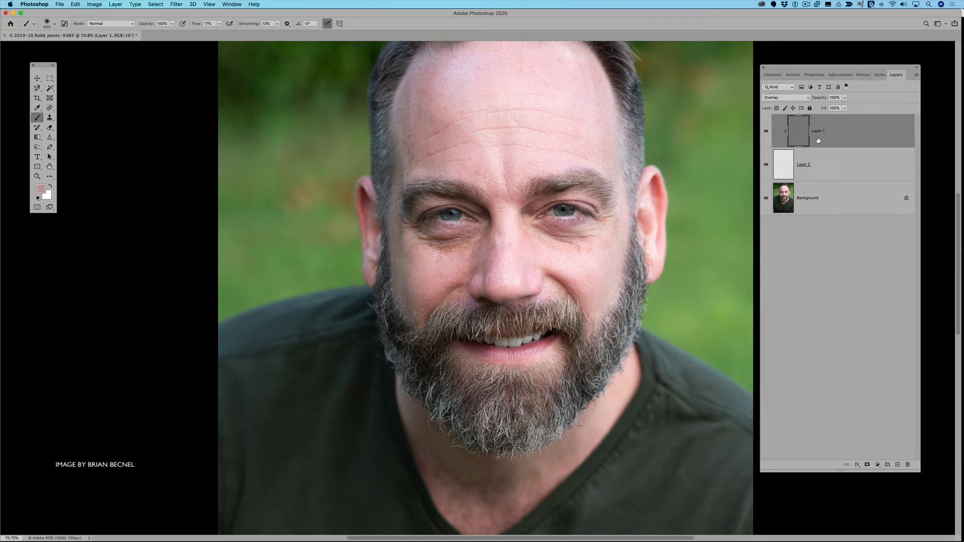
click(833, 160)
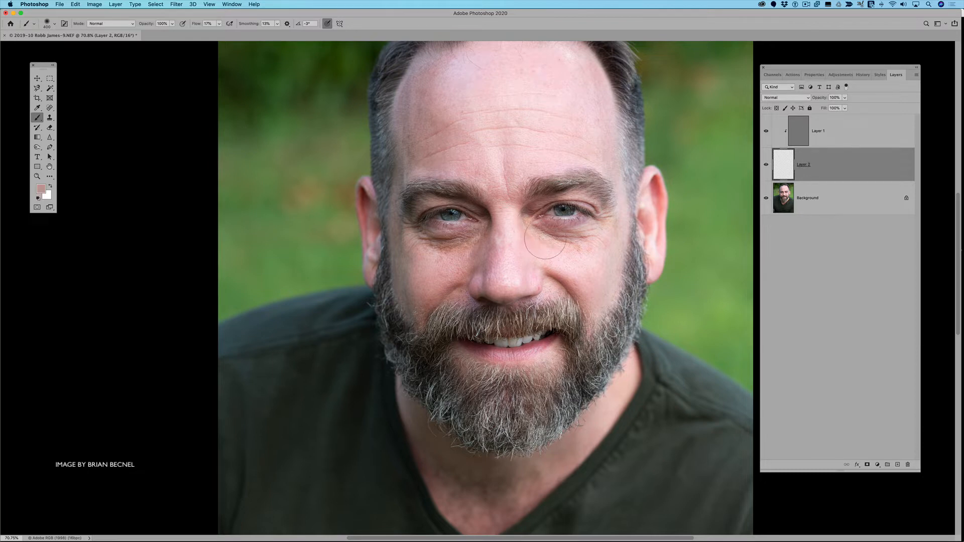
Using the Clone Stamp in Lighten mode, cover the dark bag and lines under the image-left eye with skin sampled from the cheek.
scroll(551, 244, up, 3)
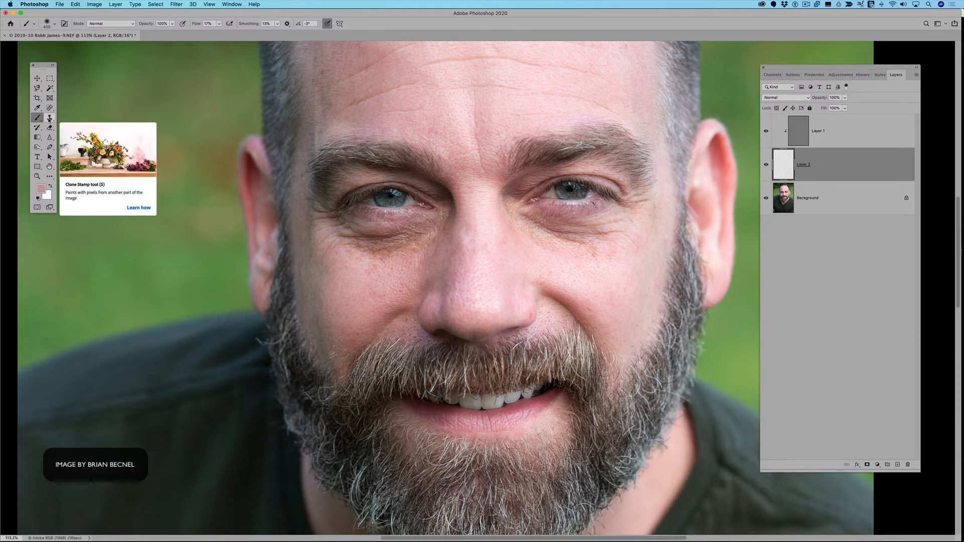
click(49, 118)
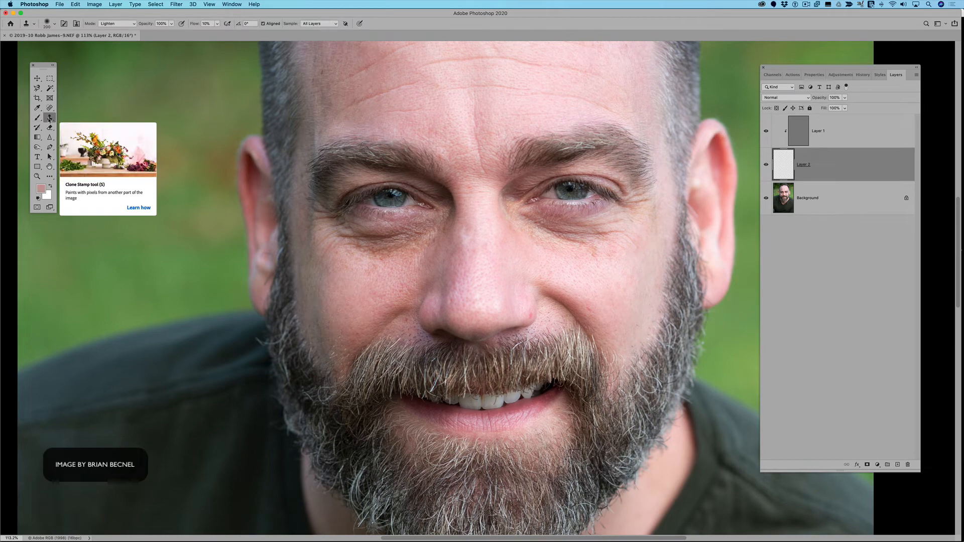
click(55, 24)
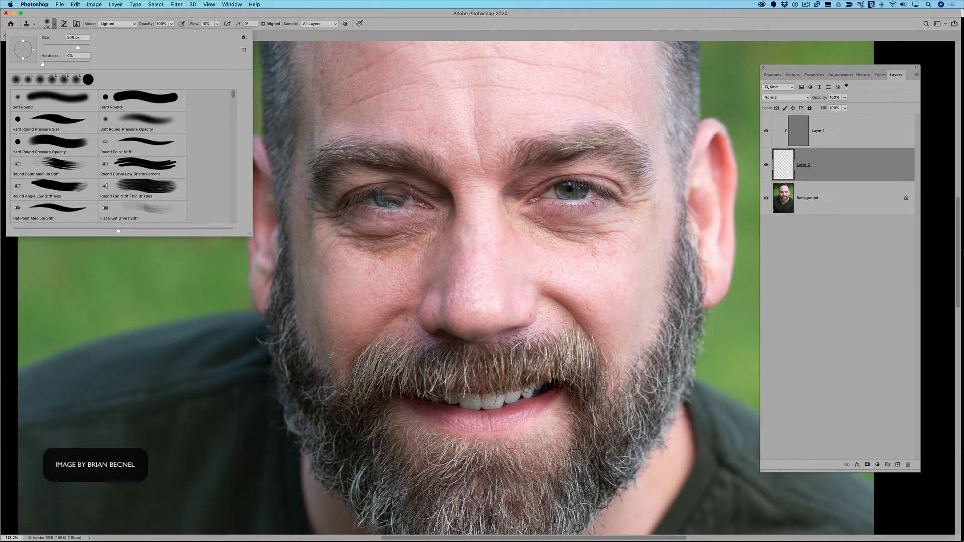
alt+click(355, 270)
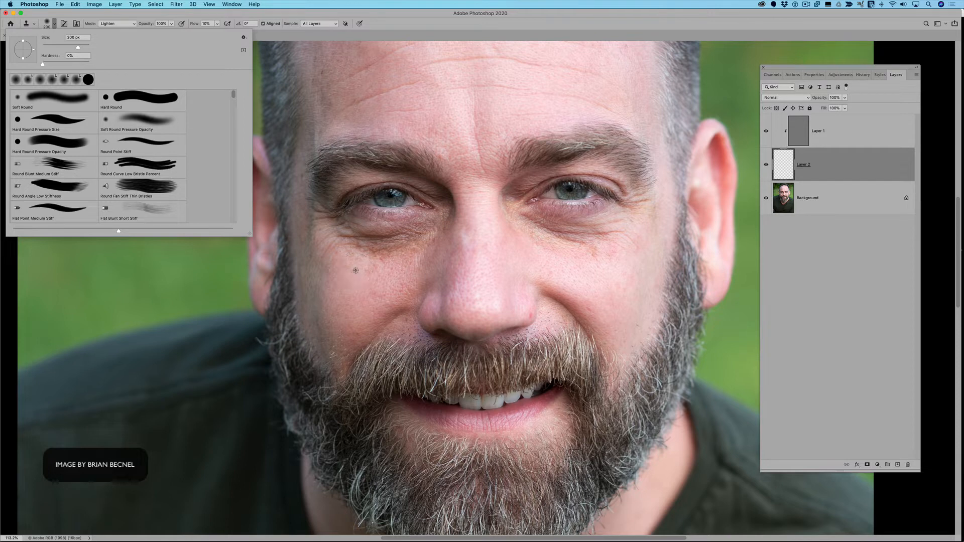
drag(350, 256, 401, 245)
mouse_move(351, 247)
mouse_down()
mouse_move(392, 237)
mouse_move(342, 246)
mouse_move(362, 243)
mouse_up()
mouse_move(355, 264)
mouse_down()
mouse_move(377, 249)
mouse_move(416, 245)
mouse_up()
click(350, 272)
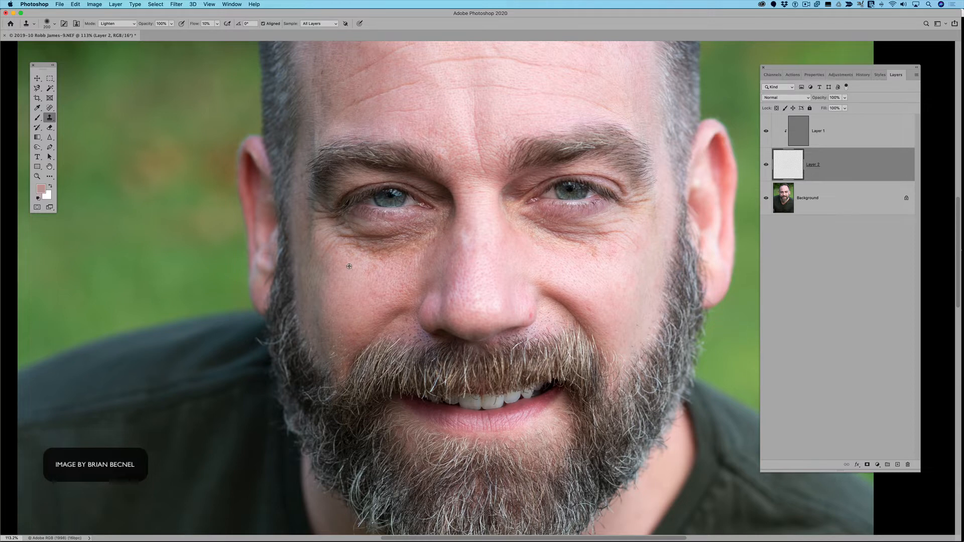
alt+click(374, 254)
mouse_move(352, 275)
mouse_down()
mouse_move(360, 251)
mouse_move(397, 246)
mouse_move(342, 242)
mouse_move(350, 234)
mouse_move(399, 234)
mouse_move(339, 238)
mouse_up()
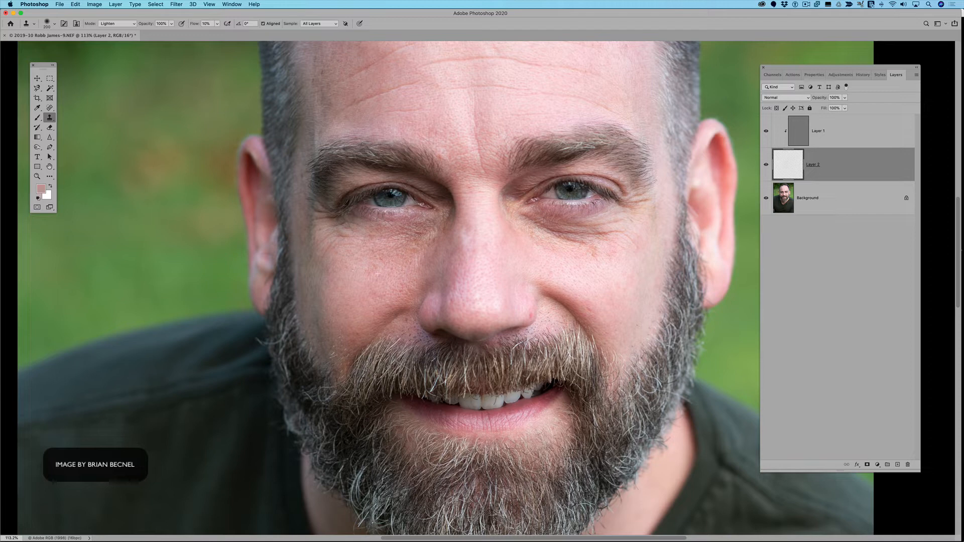
drag(333, 238, 336, 239)
Clone clean skin over the mark on the nose bridge and the dark bag under the image-right eye.
scroll(422, 243, up, 5)
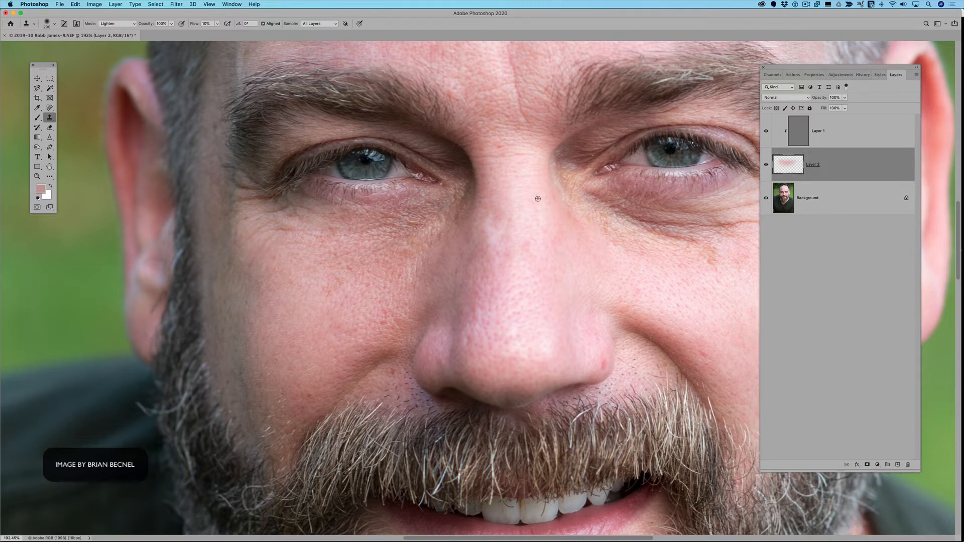
mouse_move(528, 207)
mouse_down()
mouse_move(522, 274)
mouse_move(523, 236)
mouse_up()
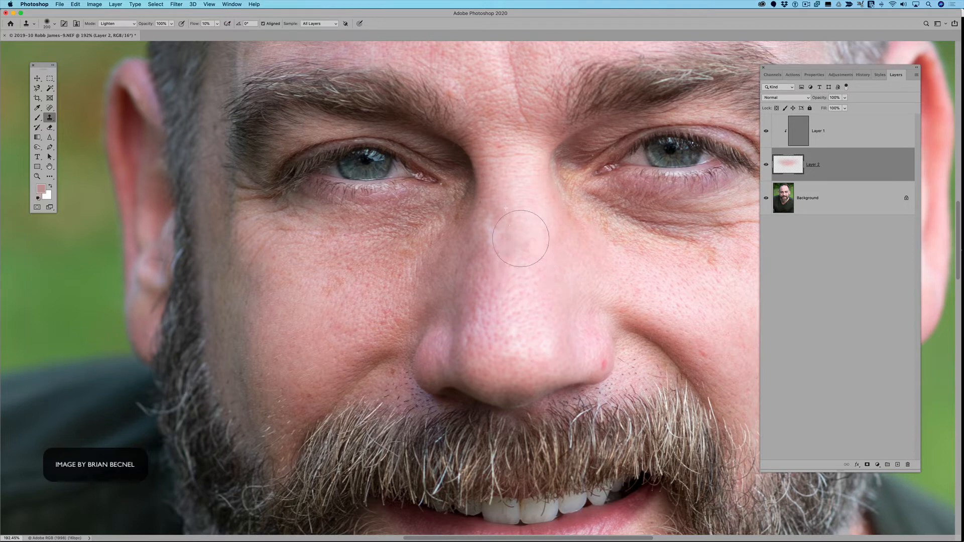
alt+click(658, 287)
mouse_move(641, 231)
mouse_down()
mouse_move(616, 207)
mouse_move(682, 238)
mouse_move(653, 225)
mouse_move(716, 242)
mouse_move(734, 229)
mouse_move(703, 255)
mouse_move(601, 225)
mouse_move(735, 273)
mouse_move(656, 263)
mouse_move(596, 222)
mouse_up()
alt+click(693, 282)
alt+click(705, 268)
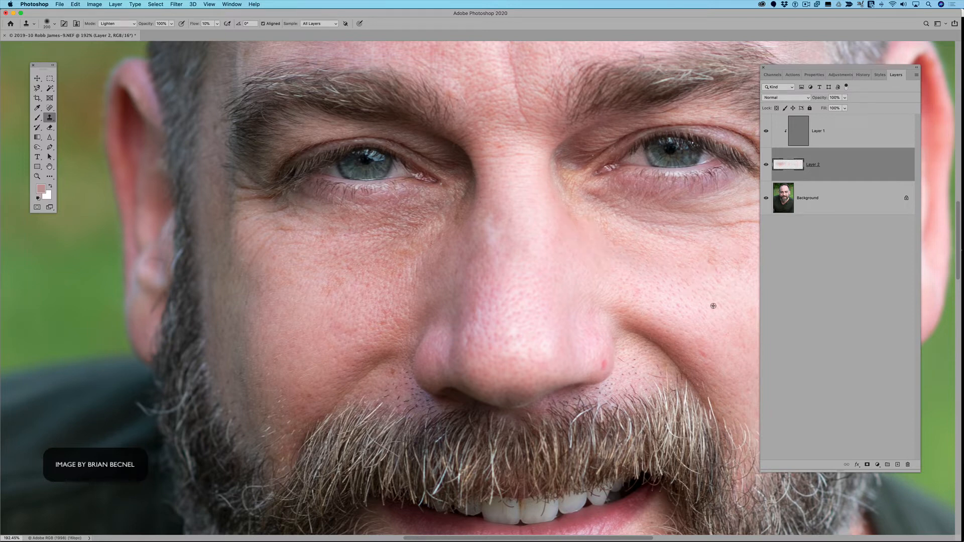
click(640, 284)
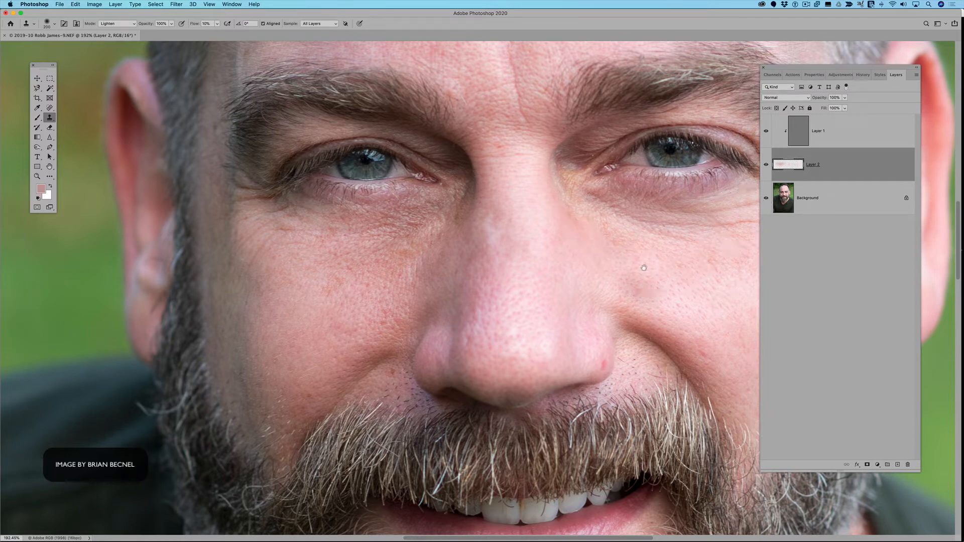
Soften the remaining shadow and creases below the image-right eye, from the inner to the outer corner, with cloned cheek skin.
scroll(644, 268, down, 5)
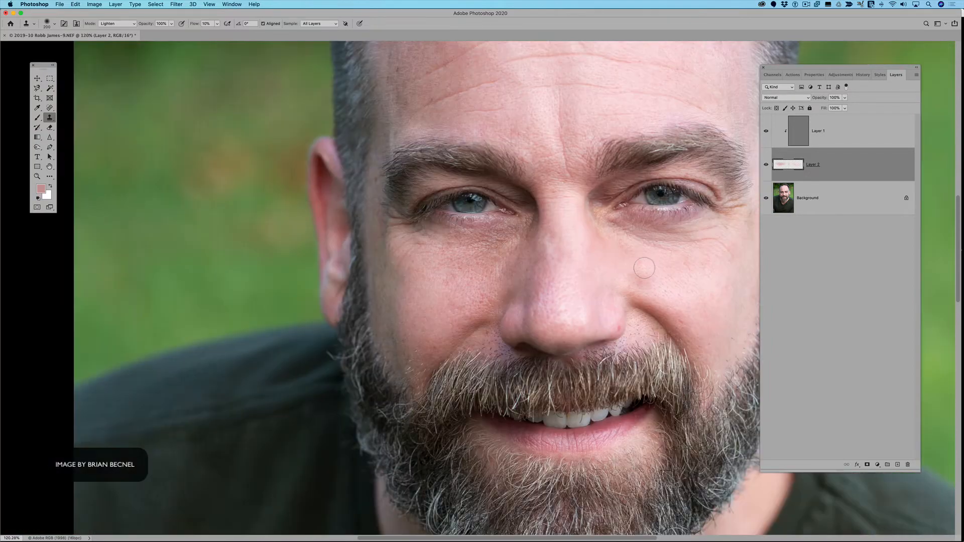
scroll(644, 268, up, 3)
mouse_move(644, 268)
mouse_down()
mouse_move(665, 256)
mouse_move(643, 236)
mouse_up()
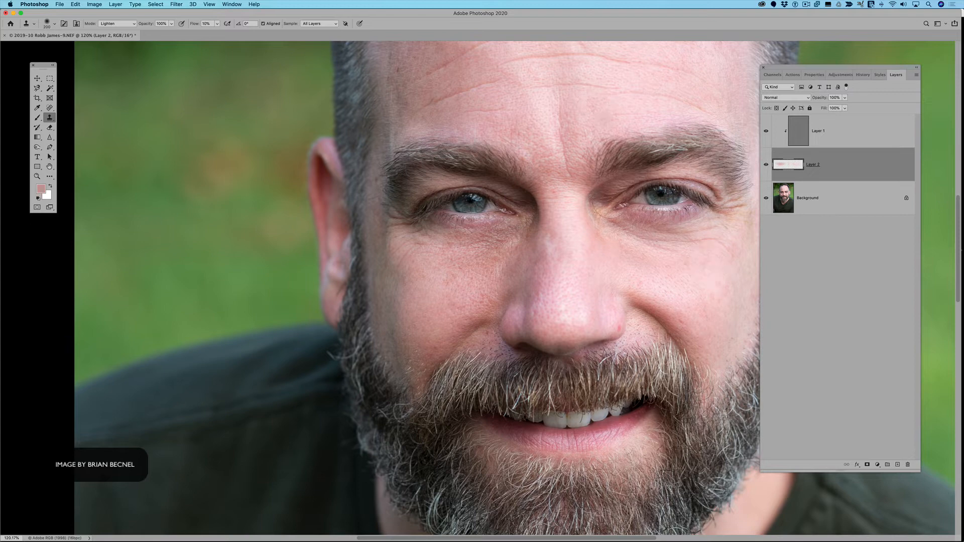
alt+click(677, 273)
mouse_move(703, 239)
mouse_down()
mouse_move(715, 237)
mouse_move(723, 254)
mouse_move(719, 236)
mouse_move(733, 222)
mouse_up()
alt+click(674, 264)
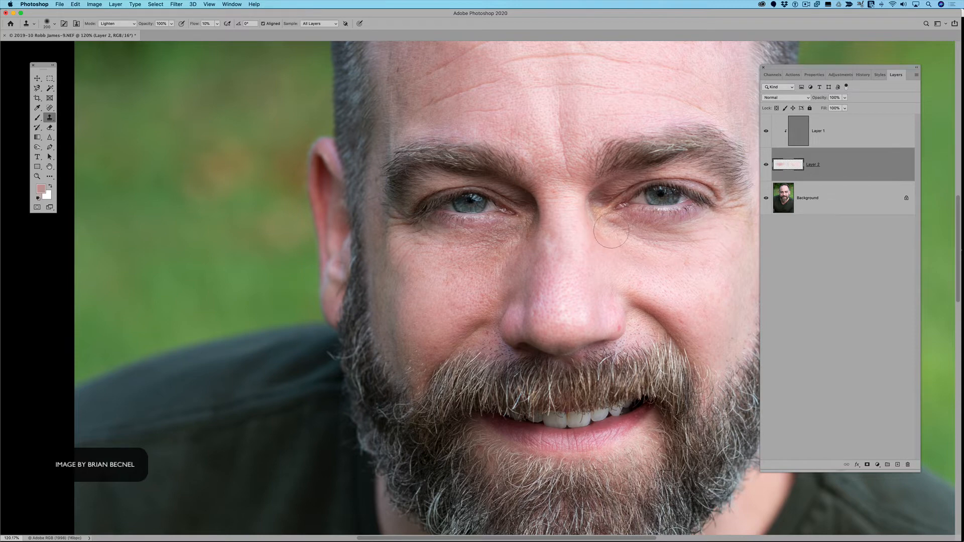
mouse_move(597, 226)
mouse_down()
mouse_move(688, 241)
mouse_move(686, 254)
mouse_up()
Compare the retouched face with the original by repeatedly hiding and showing all layers above the Background.
alt+click(767, 197)
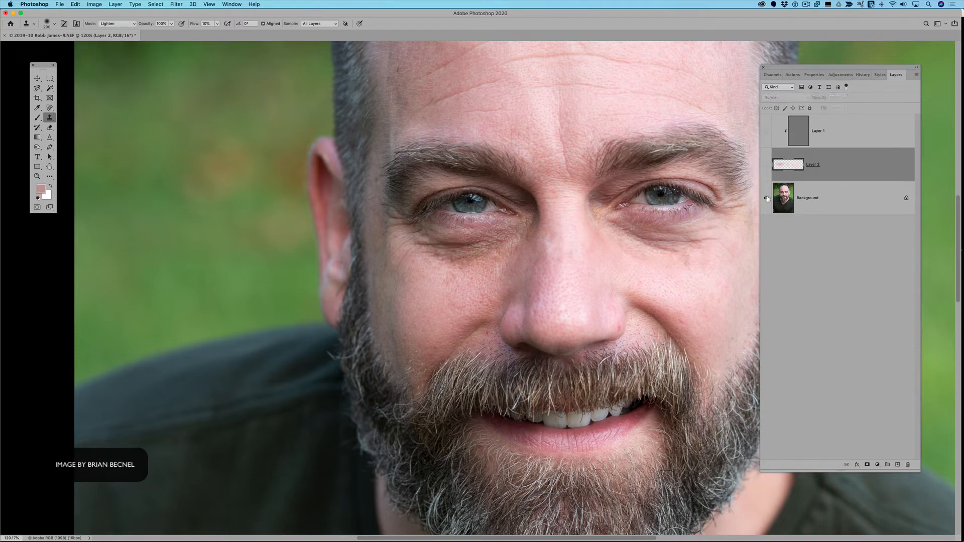
alt+click(767, 198)
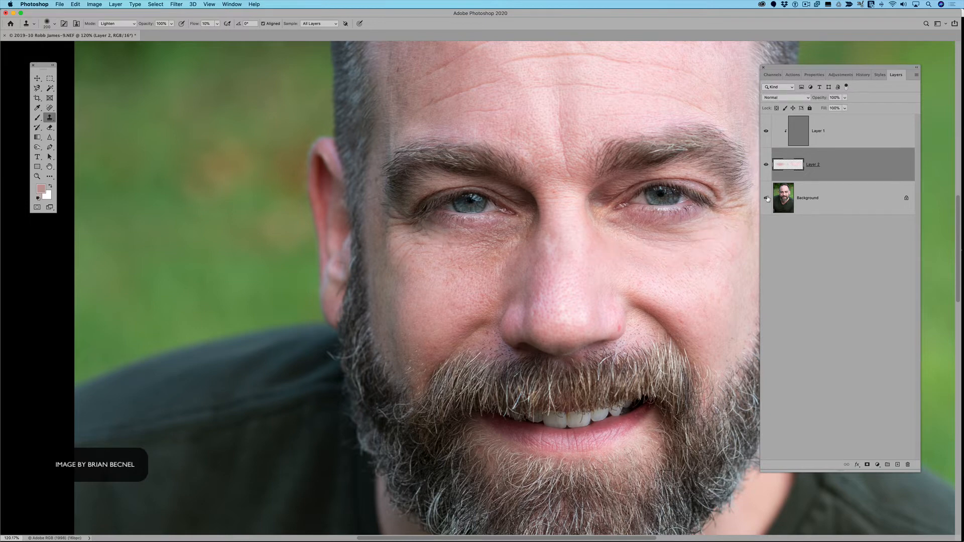
alt+click(767, 198)
alt+click(767, 198)
alt+click(767, 198)
alt+click(767, 198)
alt+click(767, 198)
alt+click(767, 198)
alt+click(767, 197)
alt+click(767, 198)
alt+click(767, 198)
alt+click(767, 198)
alt+click(767, 198)
alt+click(767, 198)
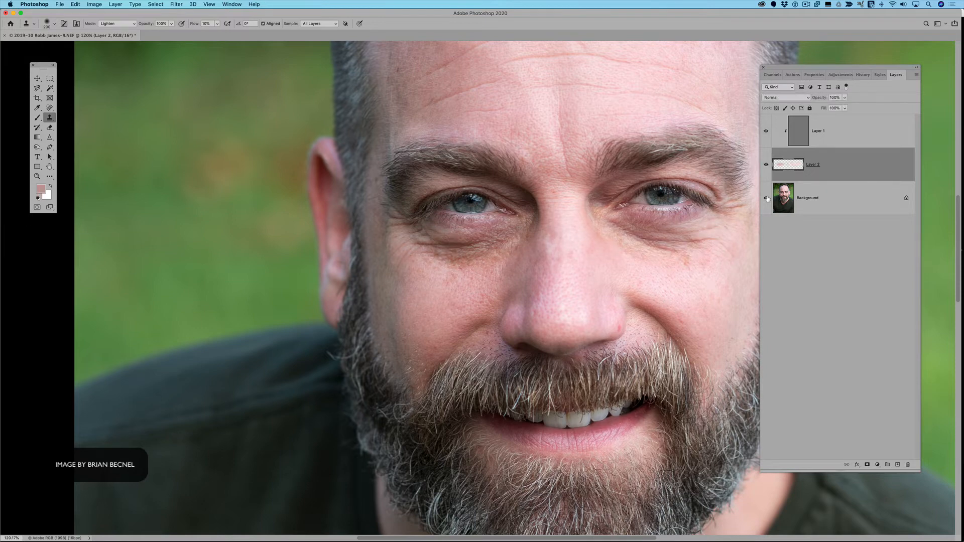
alt+click(767, 198)
alt+click(767, 198)
alt+click(767, 198)
alt+click(767, 198)
alt+click(767, 197)
alt+click(767, 198)
alt+click(767, 198)
alt+click(767, 198)
alt+click(767, 198)
alt+click(767, 198)
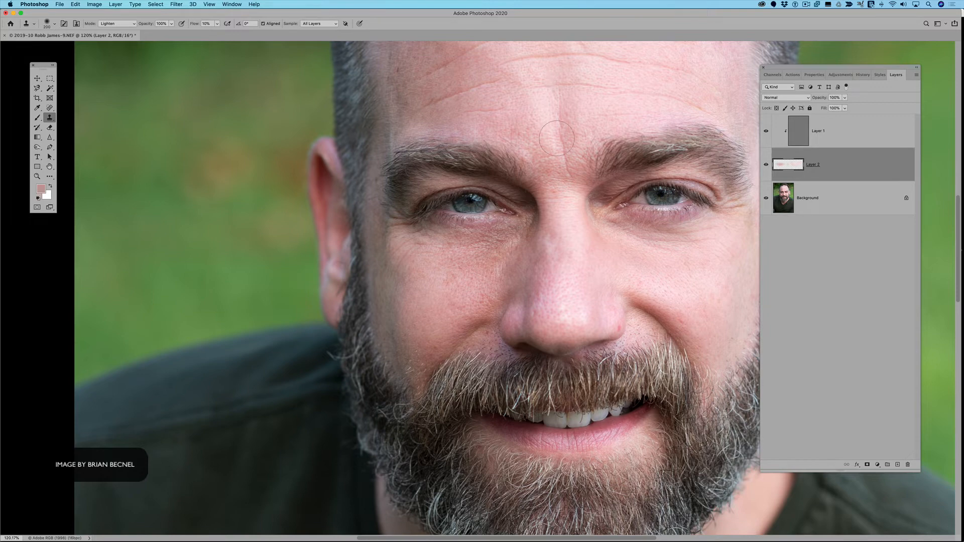
Clone smooth skin over the furrow between the eyebrows and the uneven patches on the image-left side of the forehead.
mouse_move(557, 138)
mouse_down()
mouse_move(561, 108)
mouse_move(568, 169)
mouse_move(552, 135)
mouse_move(556, 104)
mouse_up()
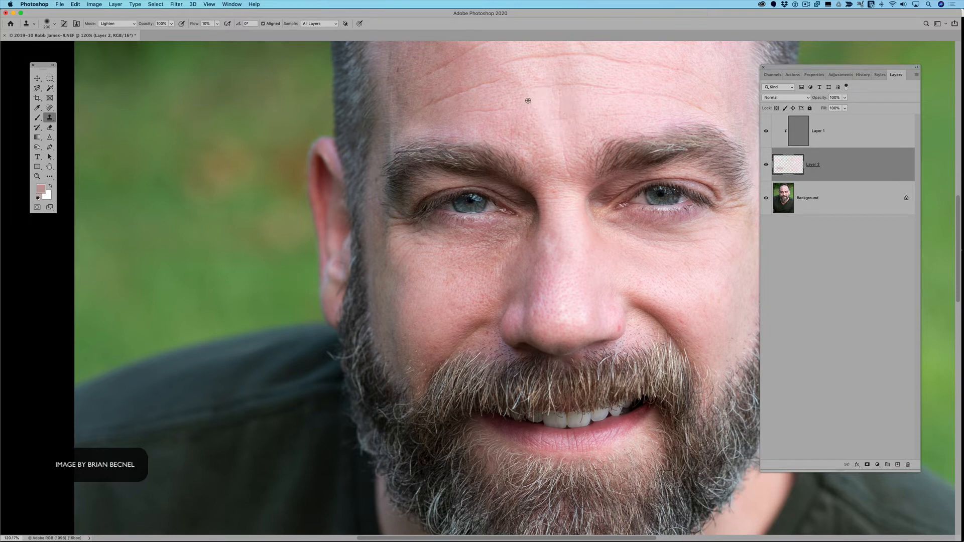
alt+click(527, 102)
mouse_move(508, 136)
mouse_down()
mouse_move(519, 122)
mouse_move(503, 104)
mouse_move(488, 116)
mouse_move(472, 87)
mouse_move(490, 86)
mouse_move(480, 93)
mouse_up()
scroll(442, 70, up, 5)
scroll(442, 70, right, 3)
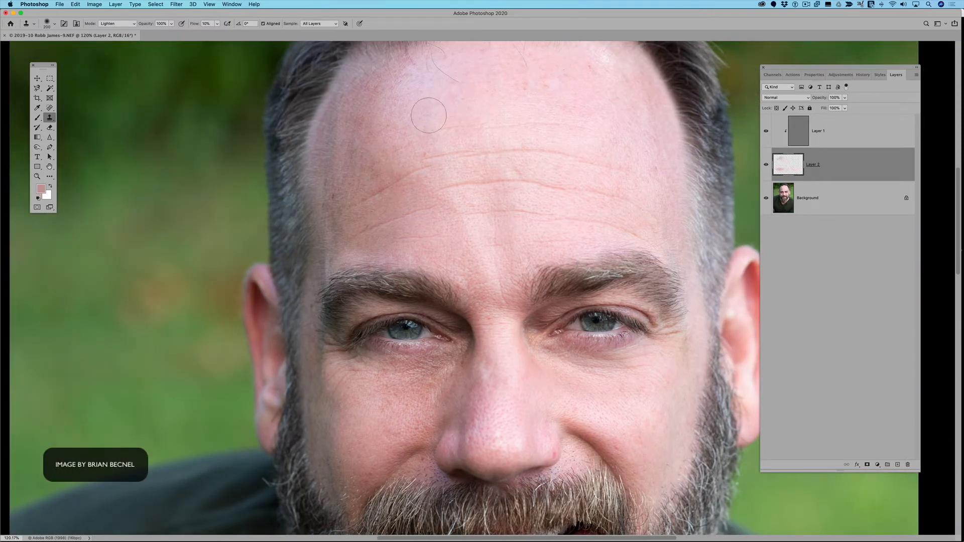
mouse_move(427, 102)
mouse_down()
mouse_move(408, 110)
mouse_move(408, 89)
mouse_move(419, 82)
mouse_move(439, 82)
mouse_up()
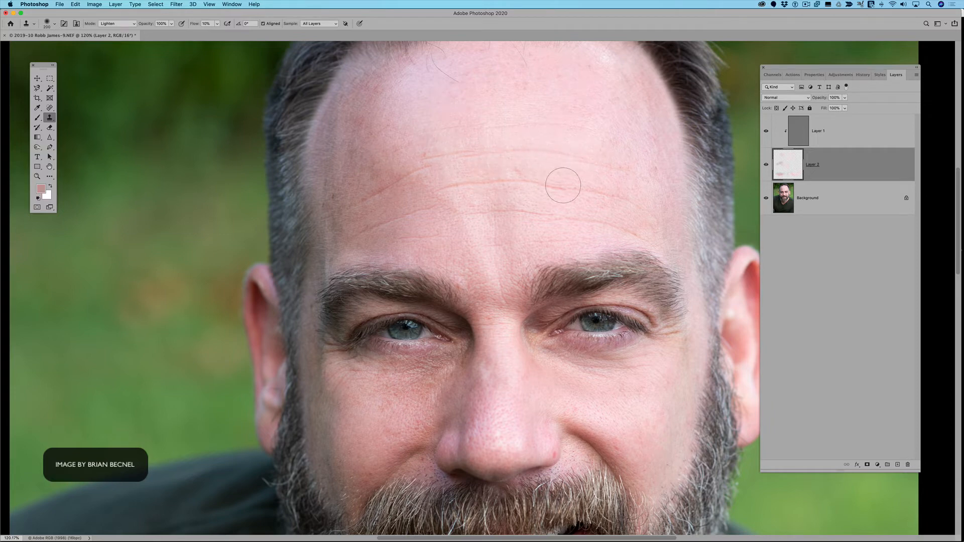
Lighten the creases across the image-right side of the forehead with skin cloned from nearby clean areas.
alt+click(540, 243)
mouse_move(535, 219)
mouse_down()
mouse_move(627, 225)
mouse_move(638, 229)
mouse_move(635, 240)
mouse_move(644, 233)
mouse_up()
alt+click(640, 206)
alt+click(636, 136)
click(656, 161)
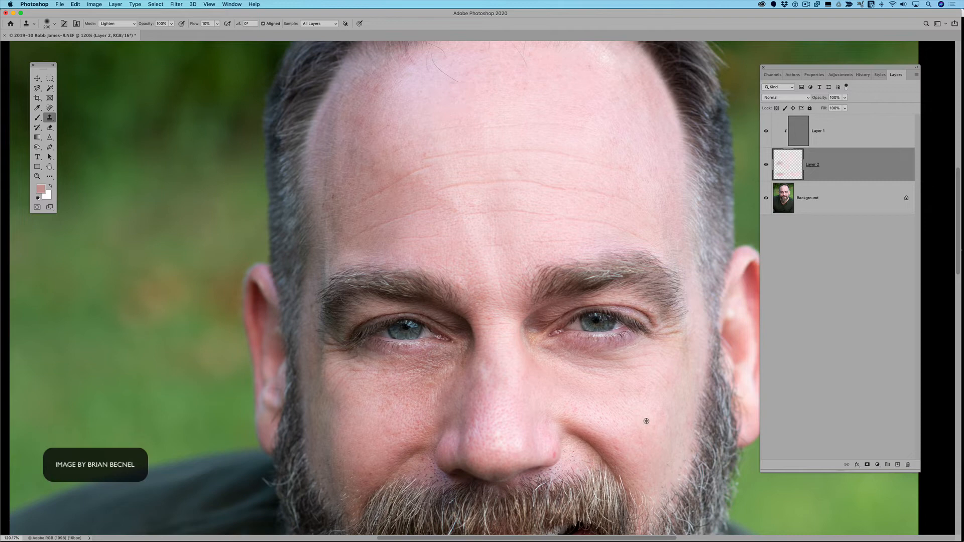
Clone neighbouring skin over the image-right cheek and along the nose to even out the uneven tones there.
drag(650, 421, 644, 439)
drag(582, 411, 591, 418)
alt+click(501, 396)
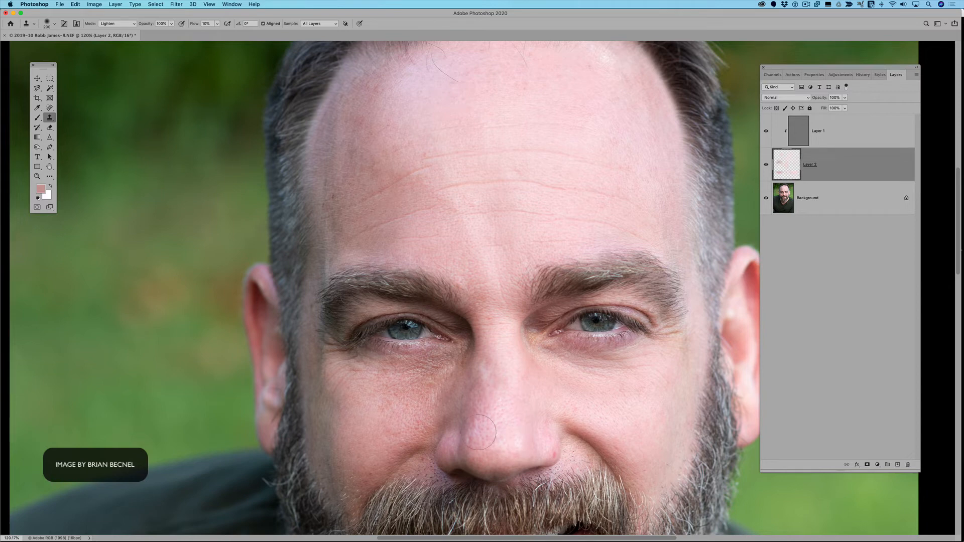
drag(479, 430, 498, 370)
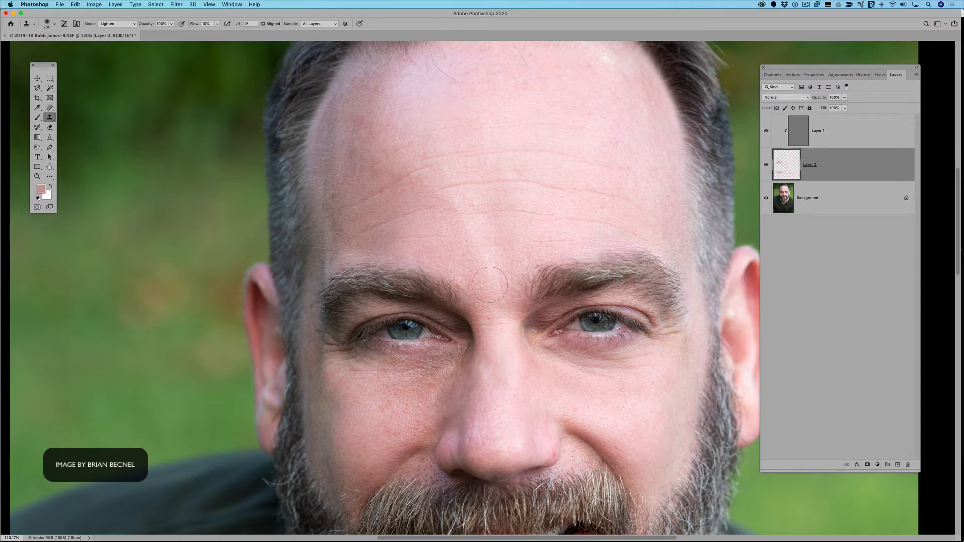
Compare the full retouched face with the original by repeatedly hiding and showing both layers above the Background.
scroll(654, 382, down, 5)
scroll(654, 381, down, 4)
scroll(654, 381, up, 2)
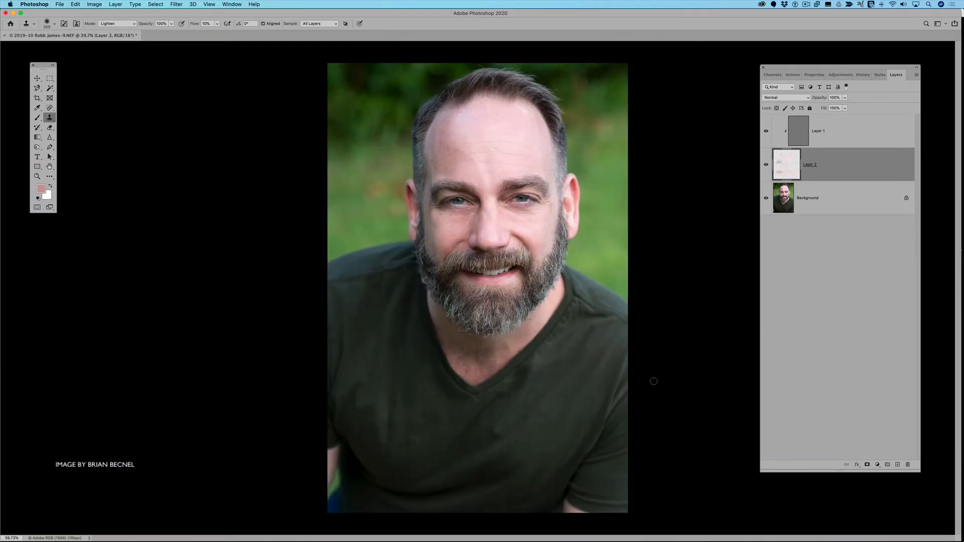
scroll(654, 381, up, 3)
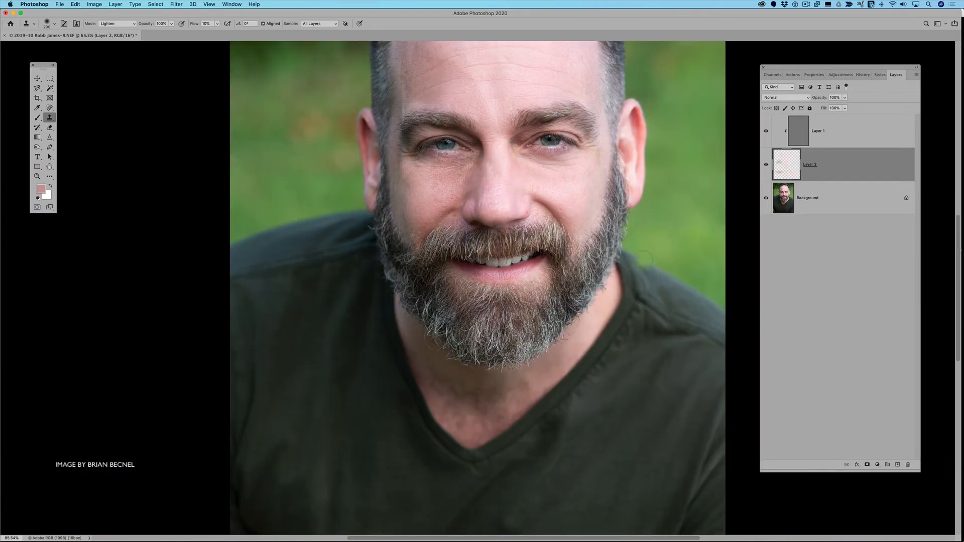
drag(642, 275, 634, 353)
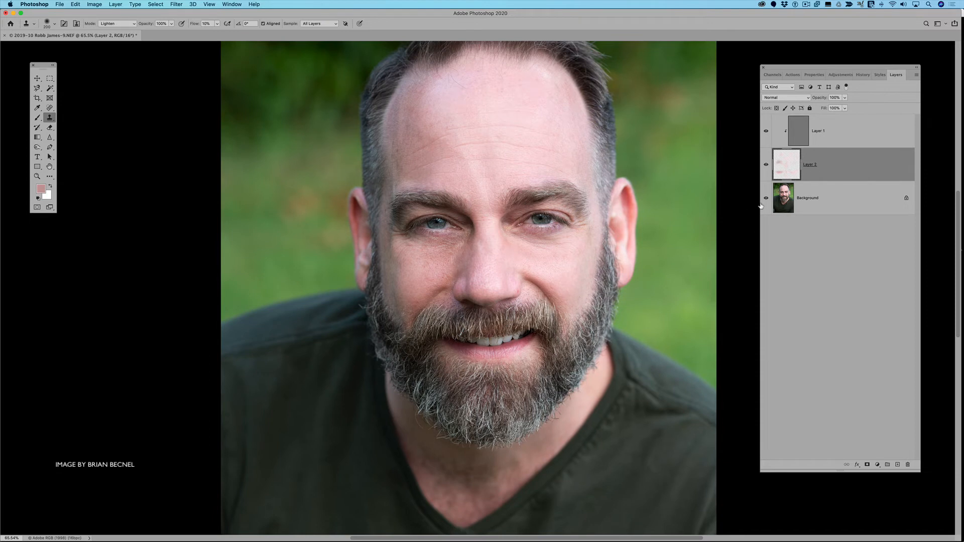
alt+click(766, 199)
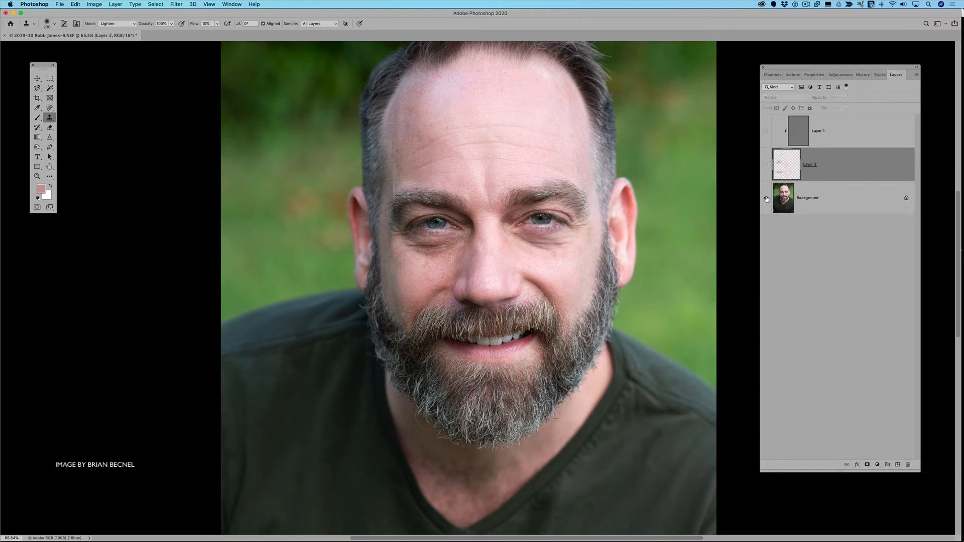
alt+click(767, 199)
alt+click(766, 199)
alt+click(767, 198)
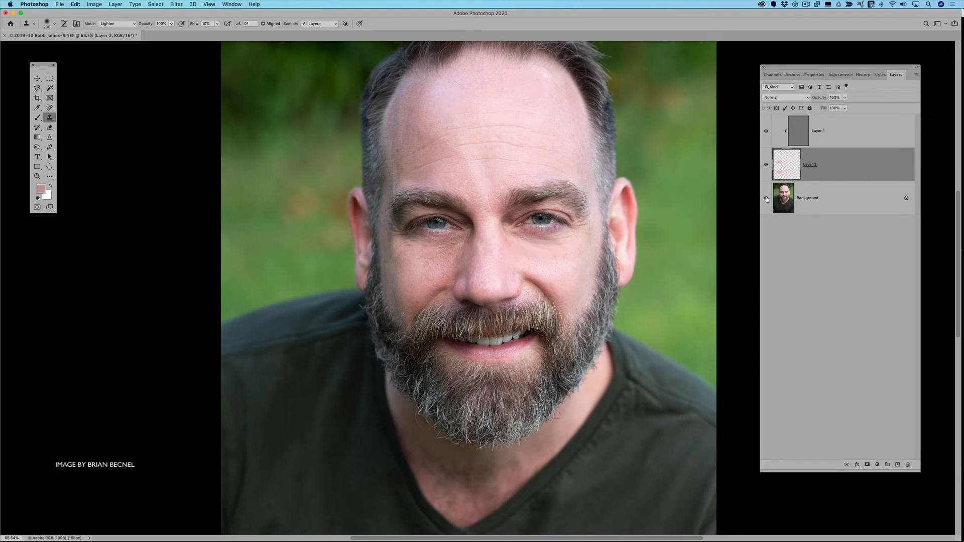
alt+click(767, 198)
alt+click(767, 198)
alt+click(766, 198)
alt+click(766, 198)
alt+click(766, 198)
alt+click(766, 198)
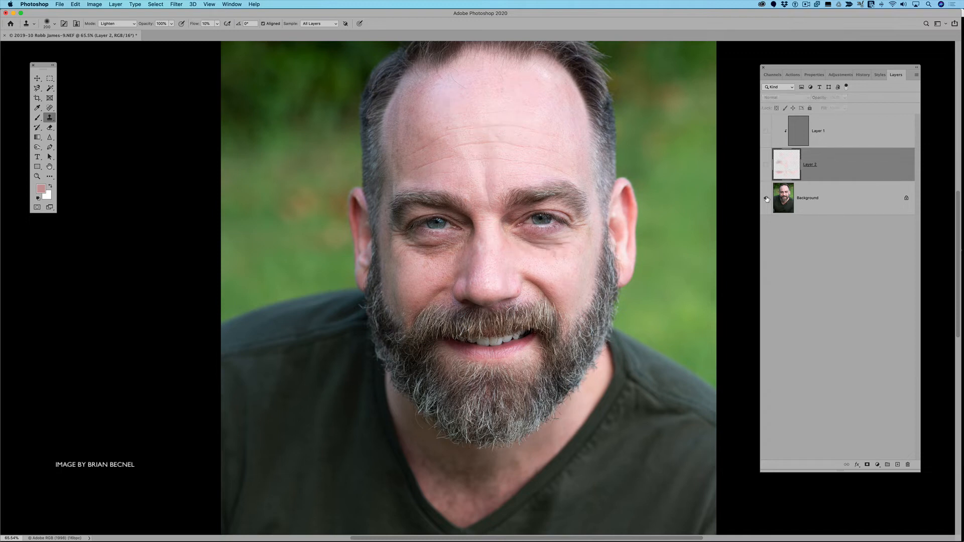
alt+click(766, 199)
alt+click(767, 198)
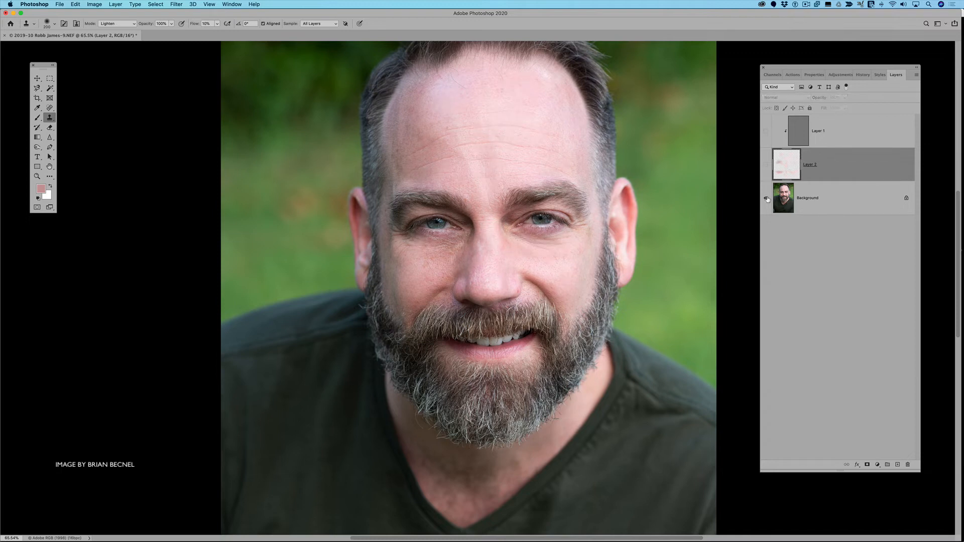
alt+click(766, 198)
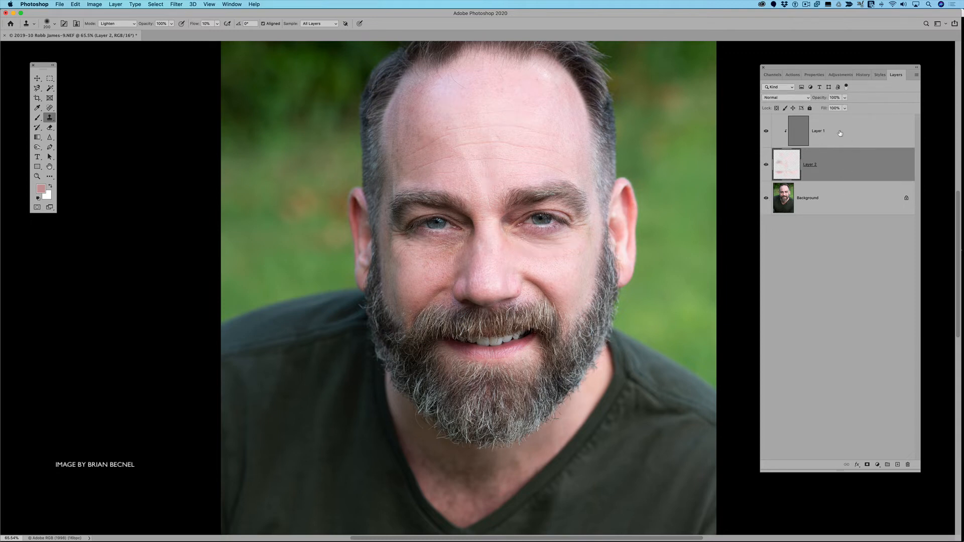
Group Layer 1 and the cloned layer beneath it into a group named EDIT.
shift+click(840, 133)
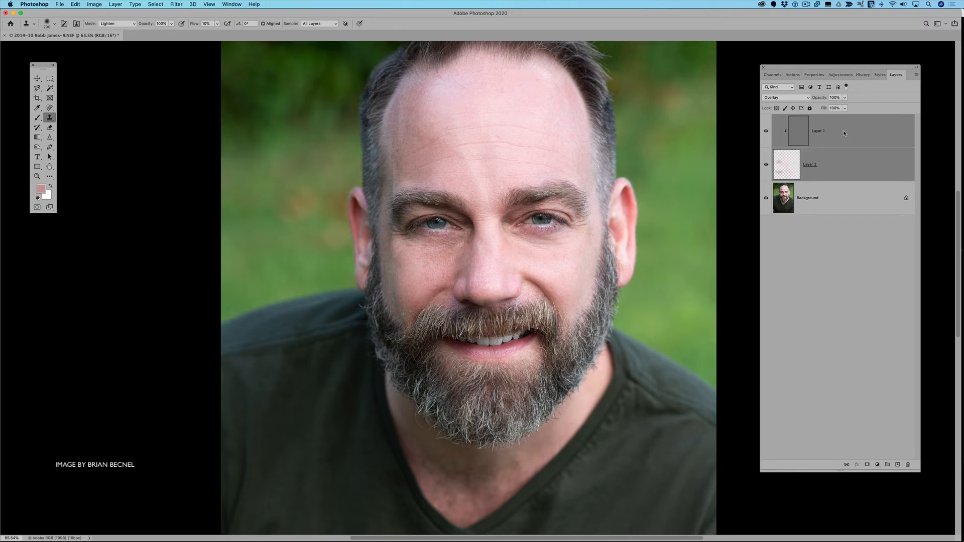
right_click(845, 133)
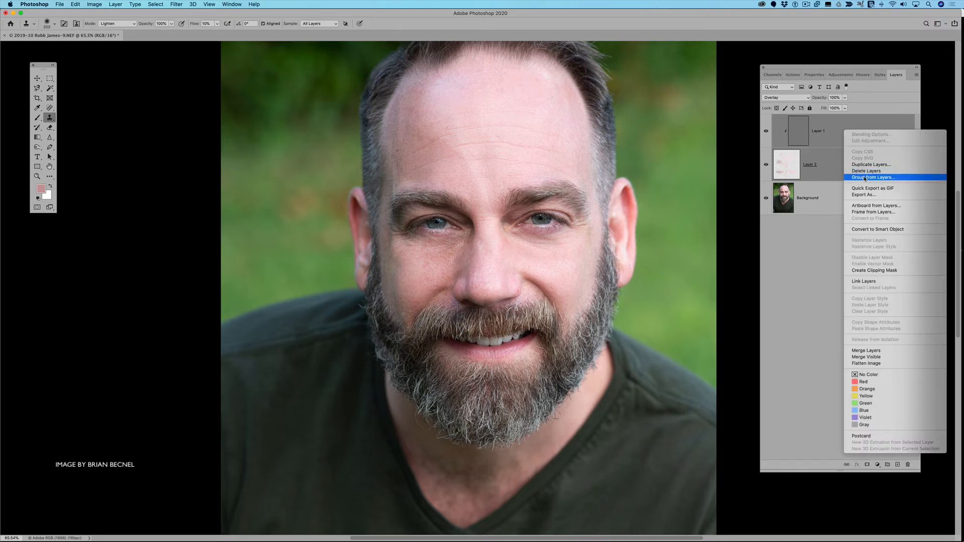
click(865, 178)
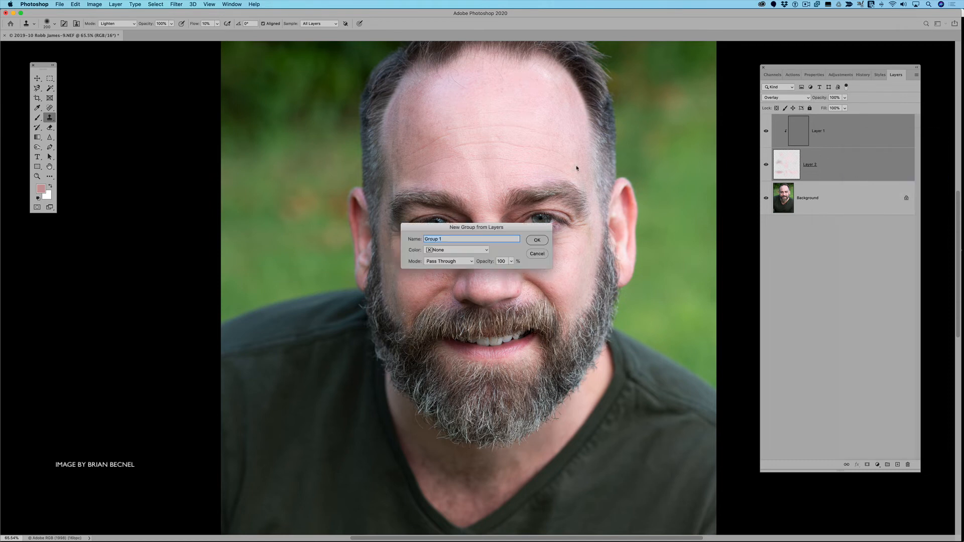
text(EDIT)
click(543, 246)
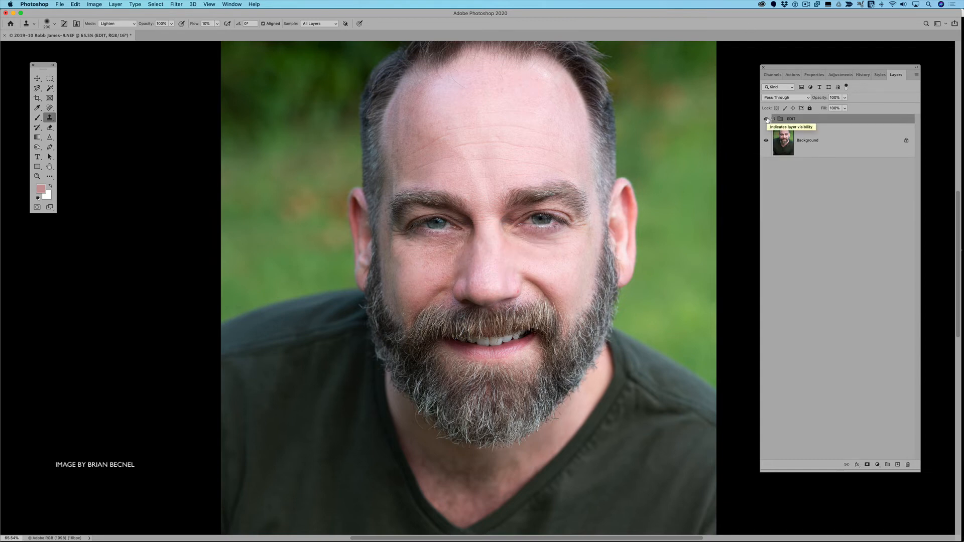
Check the combined retouch by hiding and showing the EDIT group.
click(766, 119)
click(767, 119)
click(766, 119)
click(767, 119)
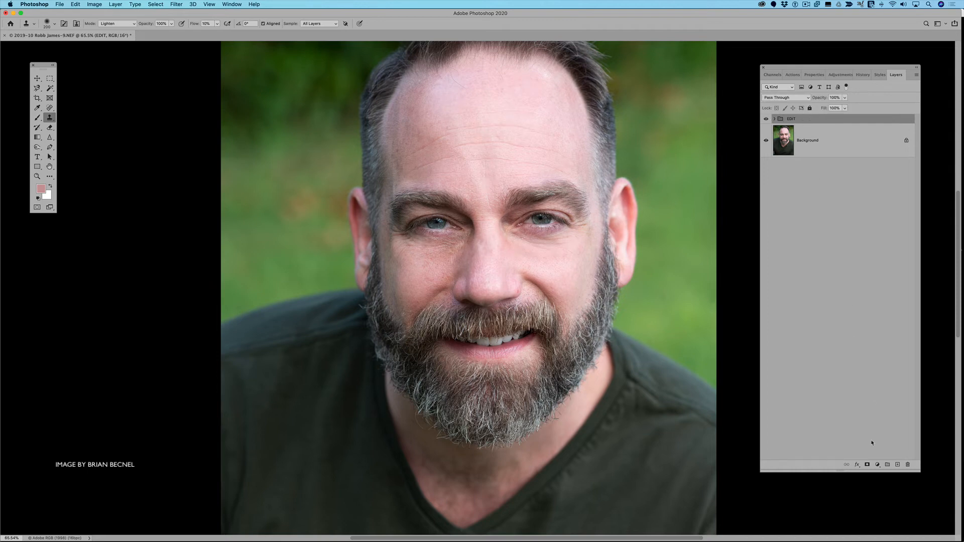
Add a layer mask to the EDIT group and invert it to black to hide the retouch.
click(867, 465)
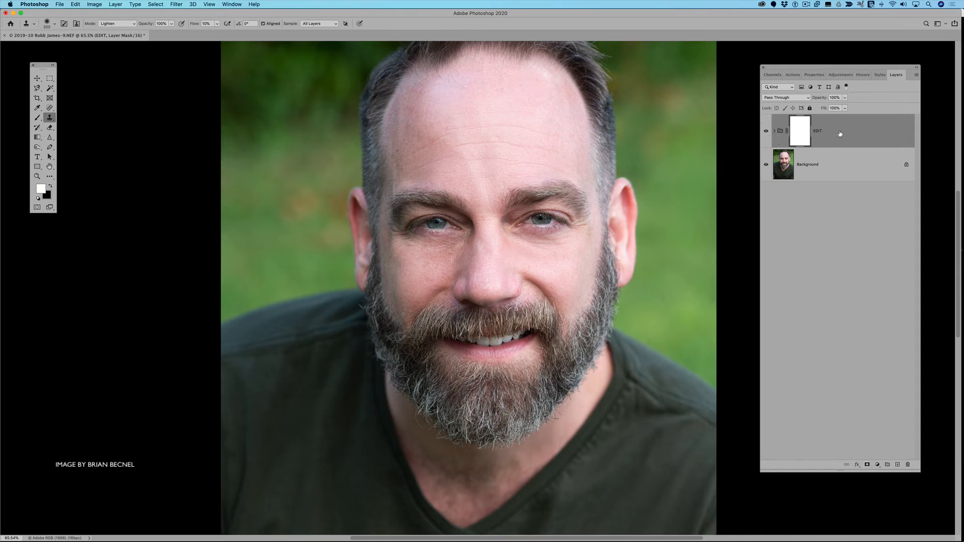
key(super+i)
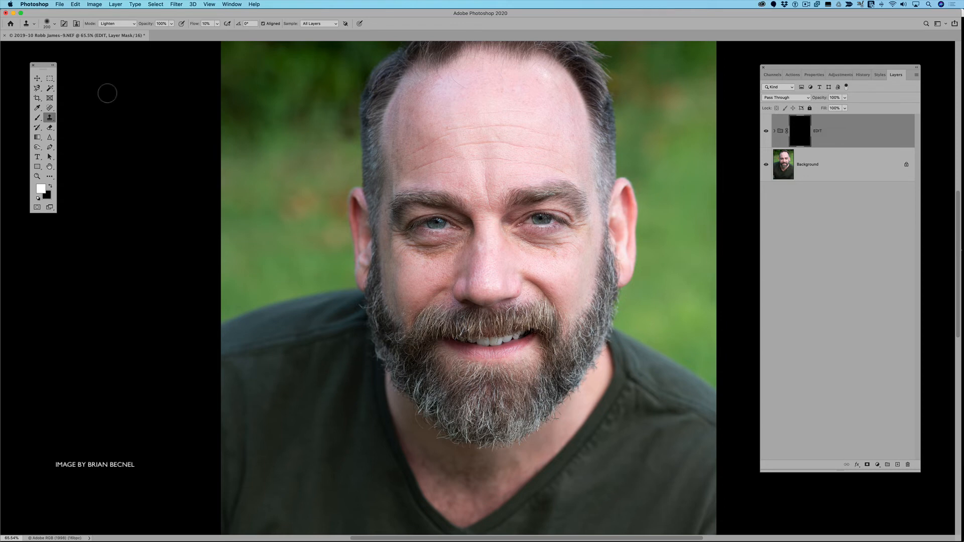
Paint white on the EDIT mask with a Soft Round brush at 10% flow over the brow, forehead, under-eye areas and cheeks.
click(37, 118)
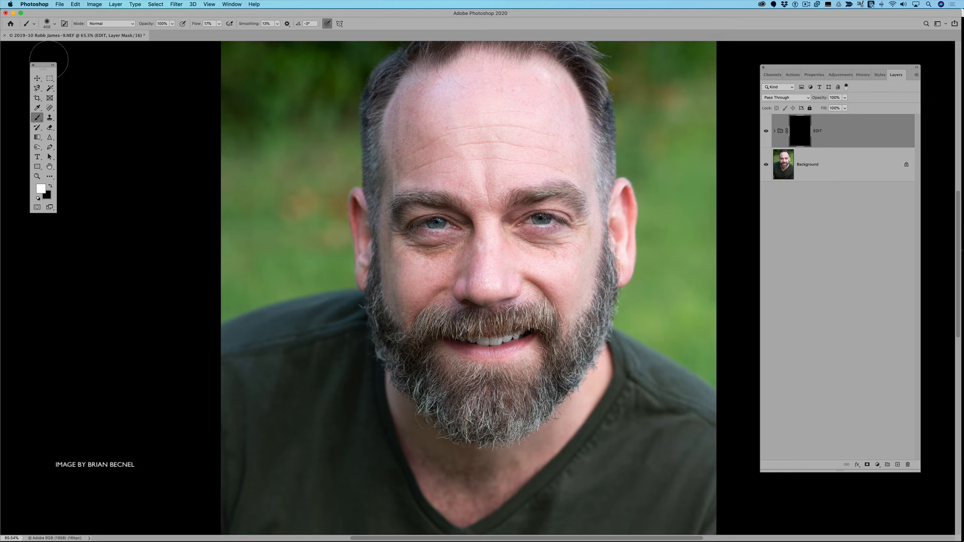
click(54, 24)
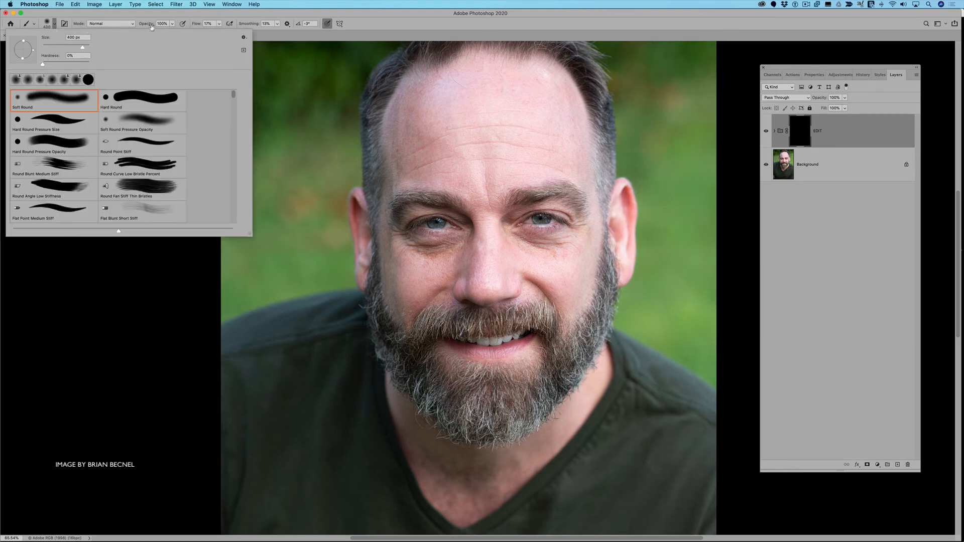
click(219, 24)
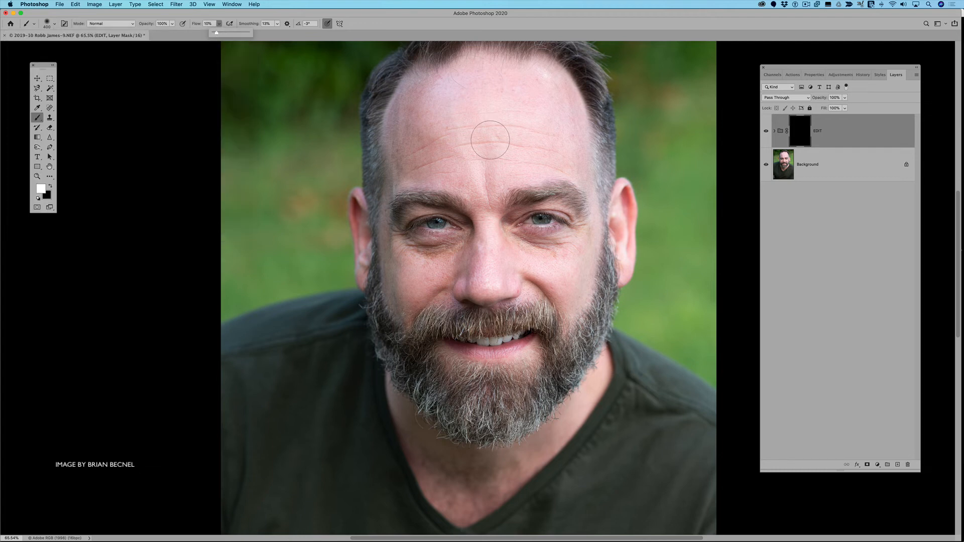
click(485, 187)
mouse_move(487, 201)
mouse_down()
mouse_move(482, 175)
mouse_move(496, 162)
mouse_move(479, 141)
mouse_move(454, 140)
mouse_move(480, 142)
mouse_move(485, 133)
mouse_move(554, 161)
mouse_move(541, 146)
mouse_move(475, 123)
mouse_move(420, 165)
mouse_move(429, 137)
mouse_move(519, 148)
mouse_move(557, 117)
mouse_move(537, 74)
mouse_move(570, 128)
mouse_move(577, 161)
mouse_move(523, 79)
mouse_move(444, 86)
mouse_up()
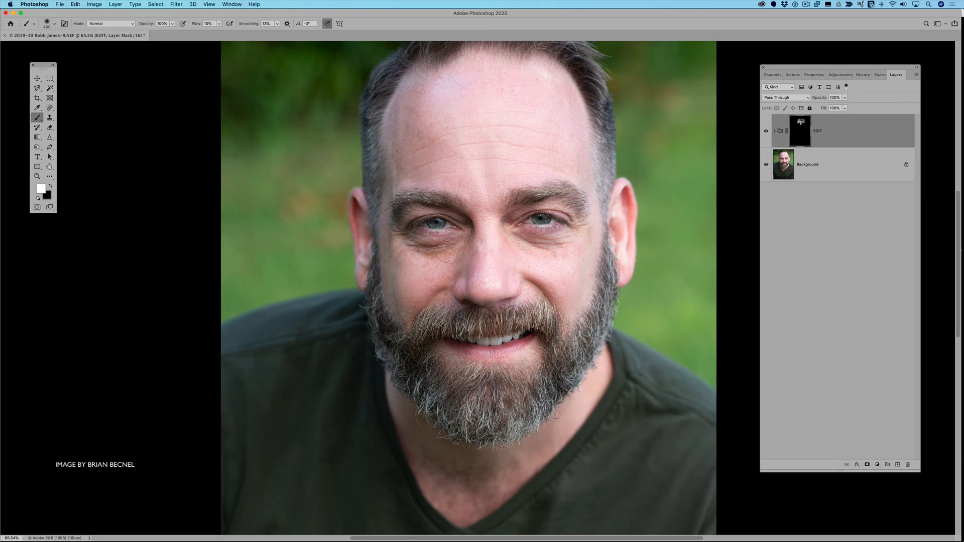
mouse_move(451, 244)
mouse_down()
mouse_move(433, 254)
mouse_move(440, 258)
mouse_move(420, 257)
mouse_up()
mouse_move(543, 261)
mouse_down()
mouse_move(522, 244)
mouse_move(577, 236)
mouse_move(571, 245)
mouse_move(583, 233)
mouse_move(583, 281)
mouse_move(532, 247)
mouse_move(498, 275)
mouse_move(414, 294)
mouse_up()
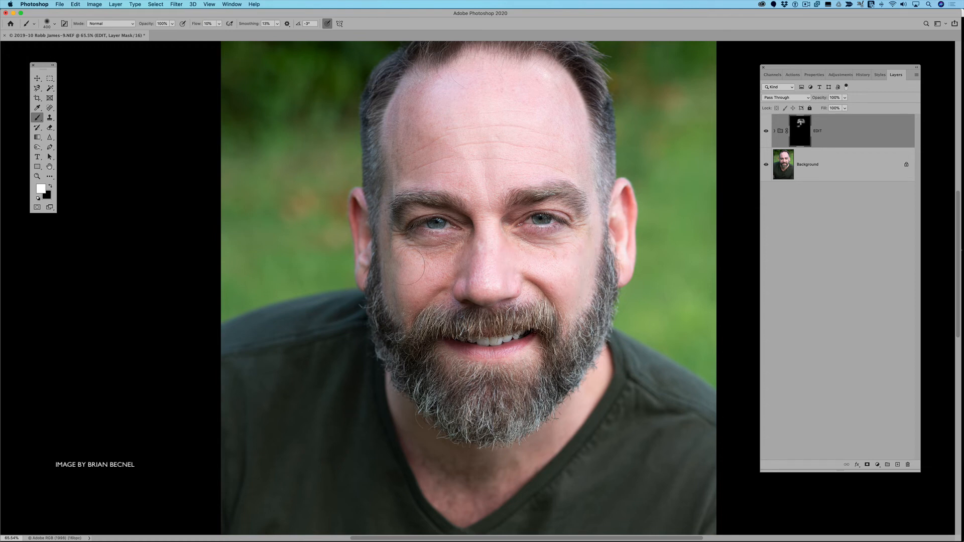
Compare the face with and without the masked retouch by repeatedly switching the EDIT group's visibility.
click(767, 131)
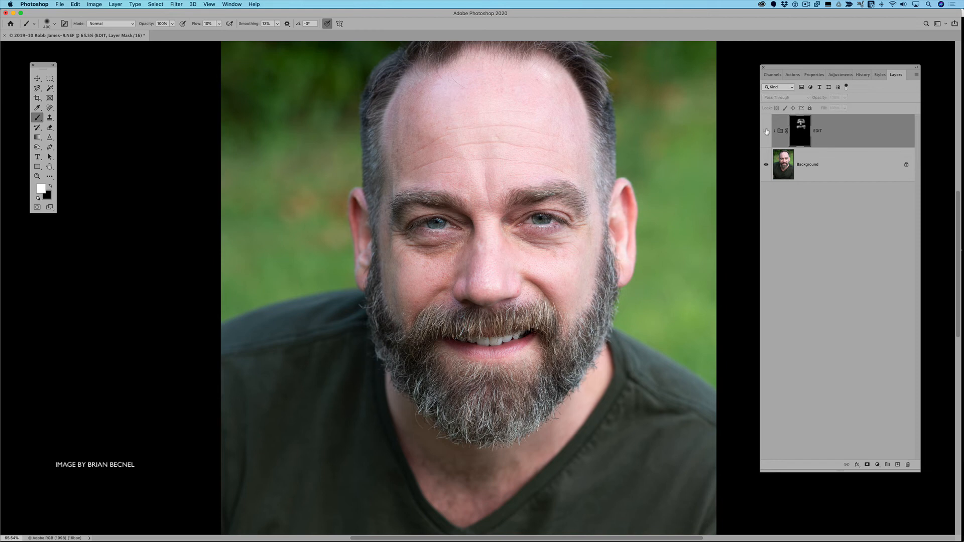
click(767, 131)
click(766, 131)
click(766, 131)
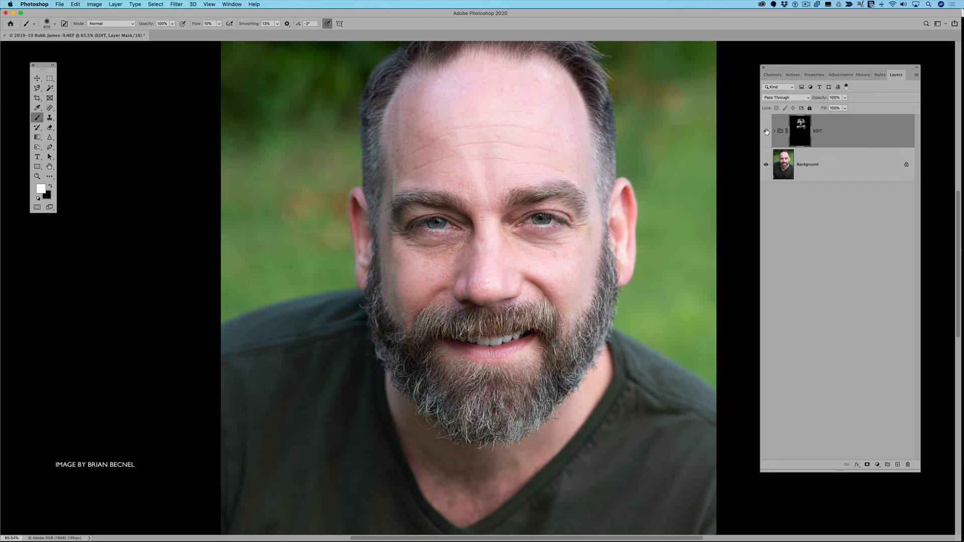
click(766, 131)
click(766, 131)
click(767, 131)
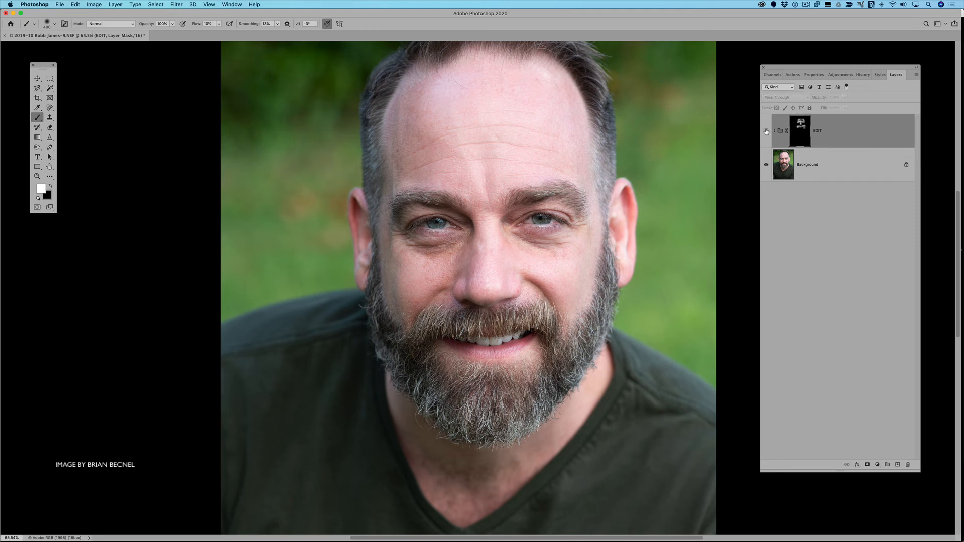
click(767, 131)
click(767, 131)
click(767, 131)
click(767, 131)
click(767, 131)
click(766, 132)
click(766, 132)
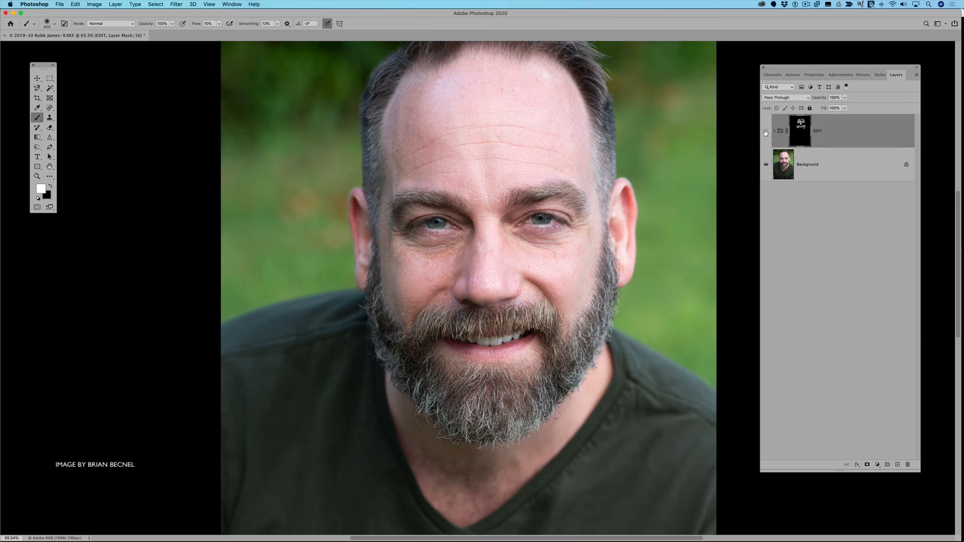
click(766, 132)
click(766, 132)
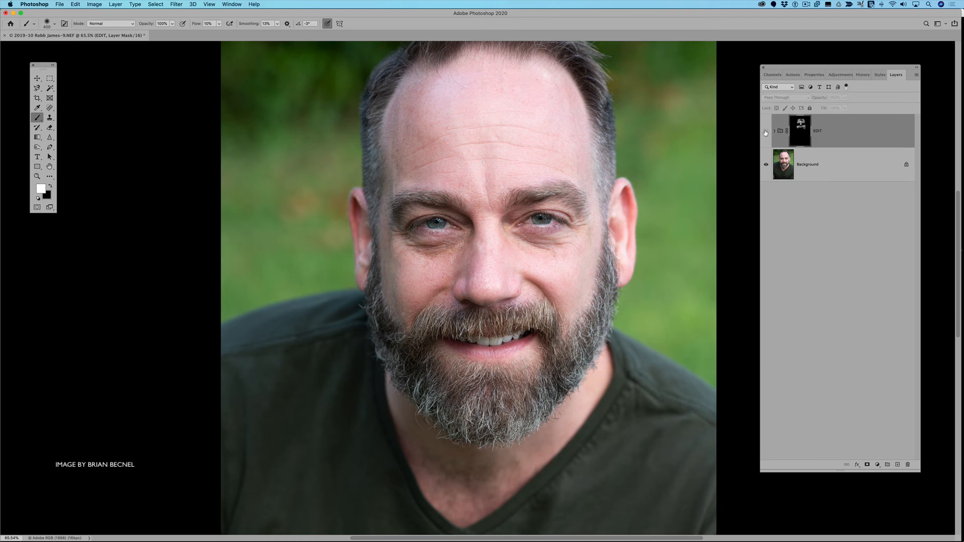
click(766, 132)
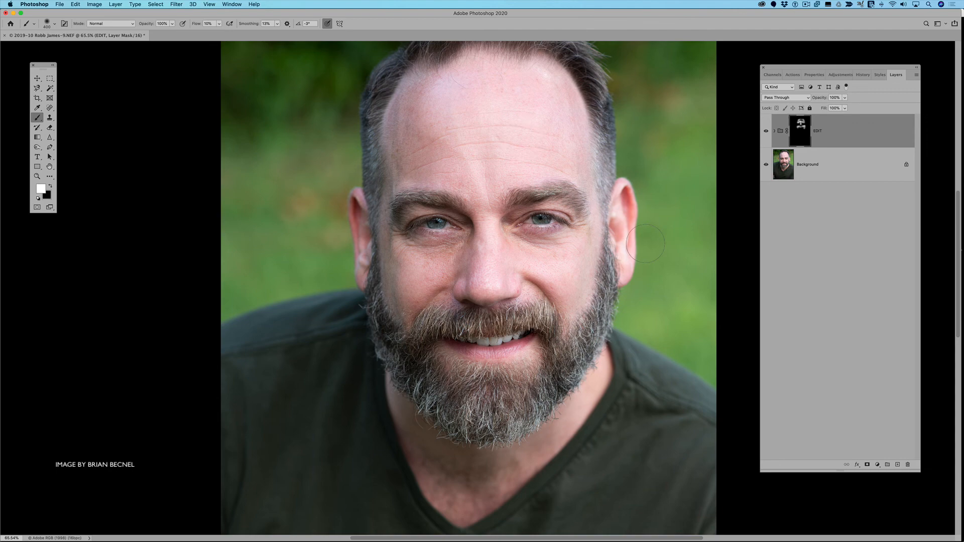
Inspect the eyes and cheeks close up, alternating between the Background alone and the masked retouch.
scroll(645, 243, up, 5)
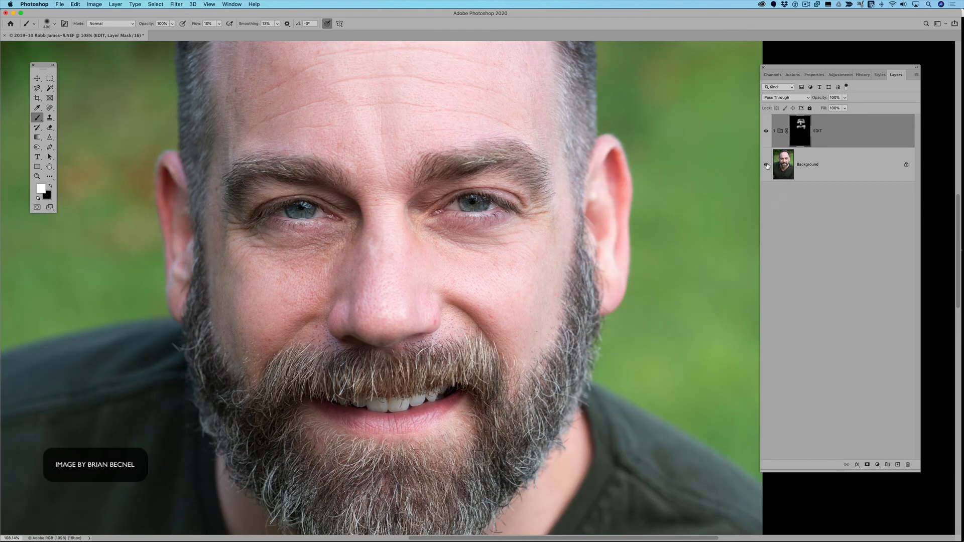
alt+click(767, 166)
alt+click(767, 166)
alt+click(767, 165)
alt+click(767, 165)
alt+click(767, 165)
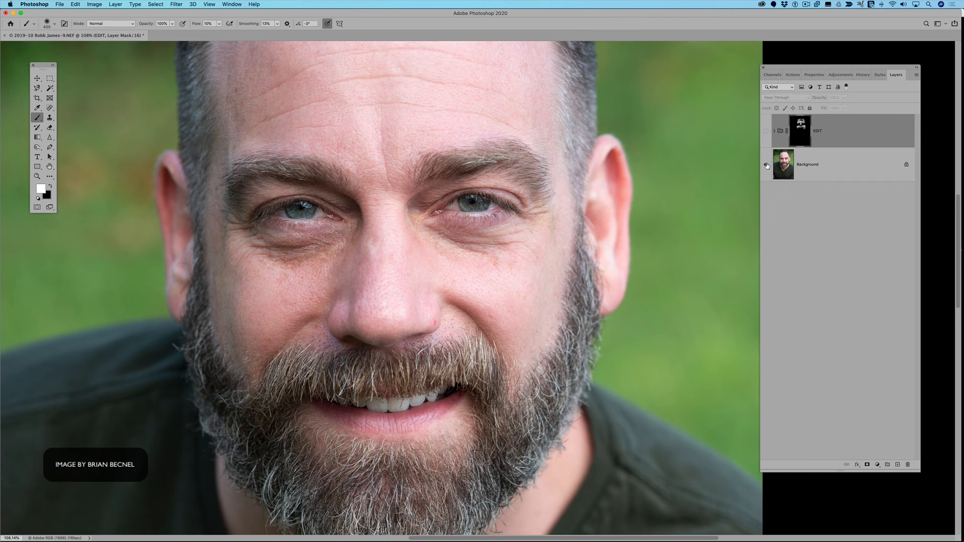
alt+click(767, 166)
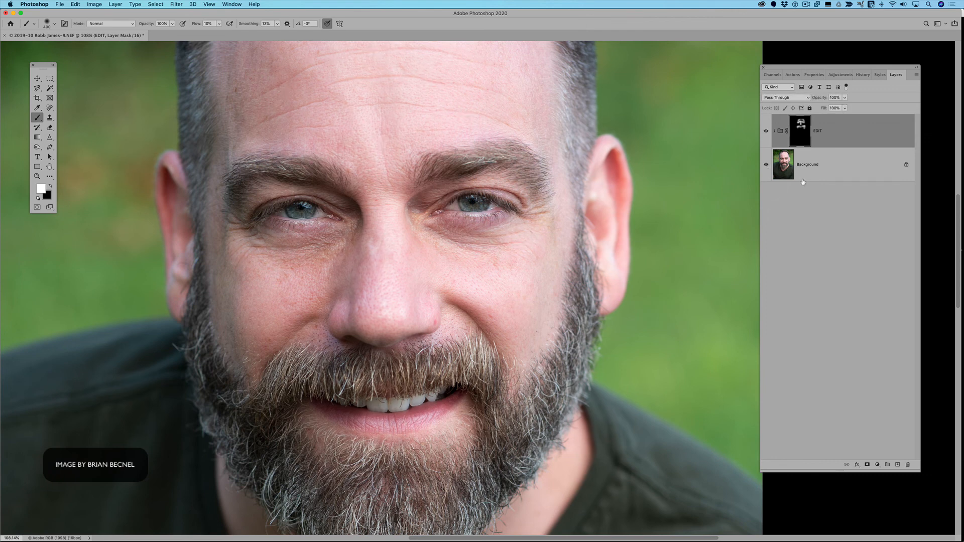
Review the final portrait at a wider view by alternating between the original Background and the retouched version.
scroll(591, 181, down, 10)
scroll(591, 182, up, 7)
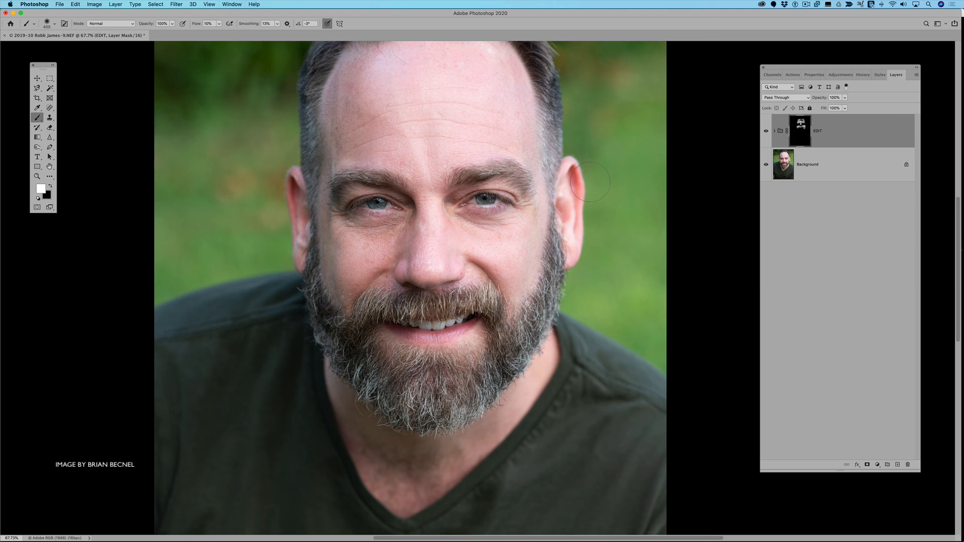
click(767, 165)
alt+click(767, 164)
alt+click(766, 164)
alt+click(767, 165)
alt+click(767, 165)
alt+click(766, 165)
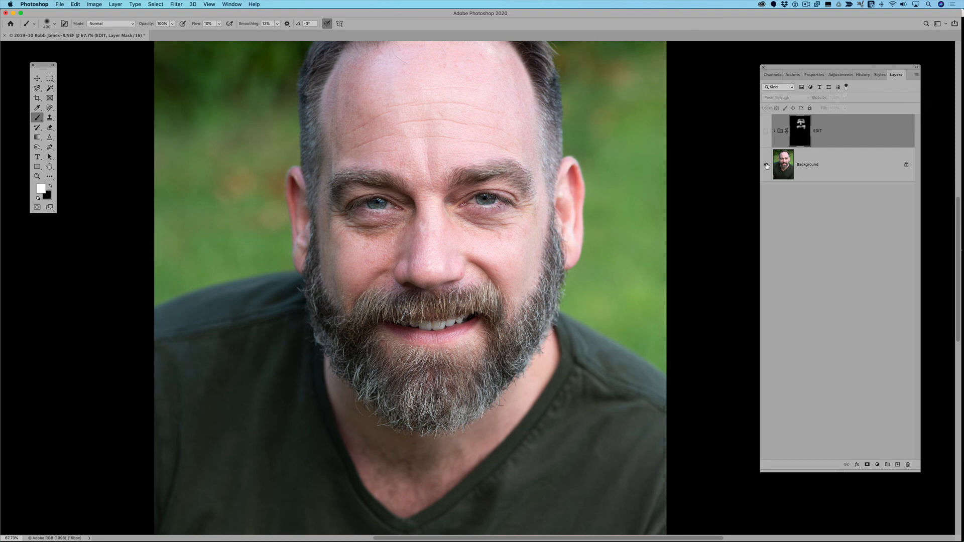
alt+click(766, 165)
alt+click(766, 165)
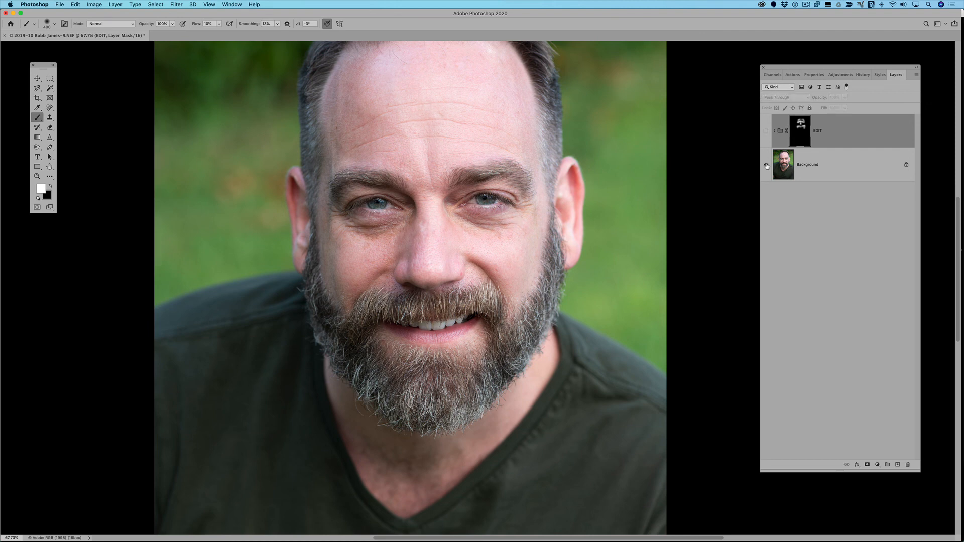